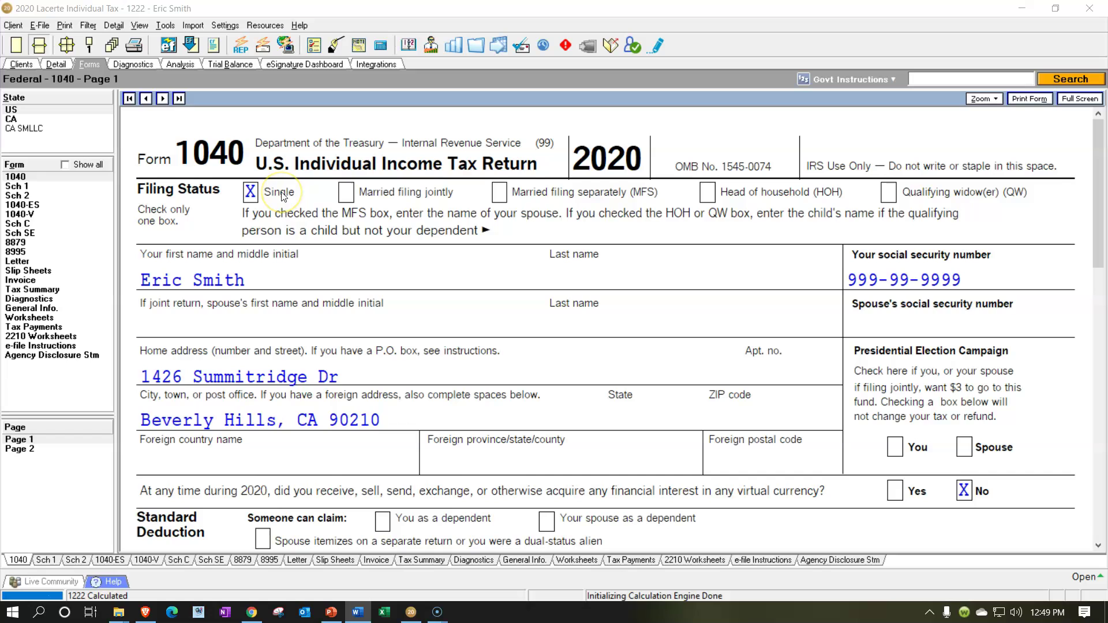
Step: Review page 1 of Form 1040 from the filing status down to the income, adjustments, deductions and taxable income lines
{"action": "scroll", "coordinate": [282, 193], "scroll_direction": "down", "scroll_amount": 3}
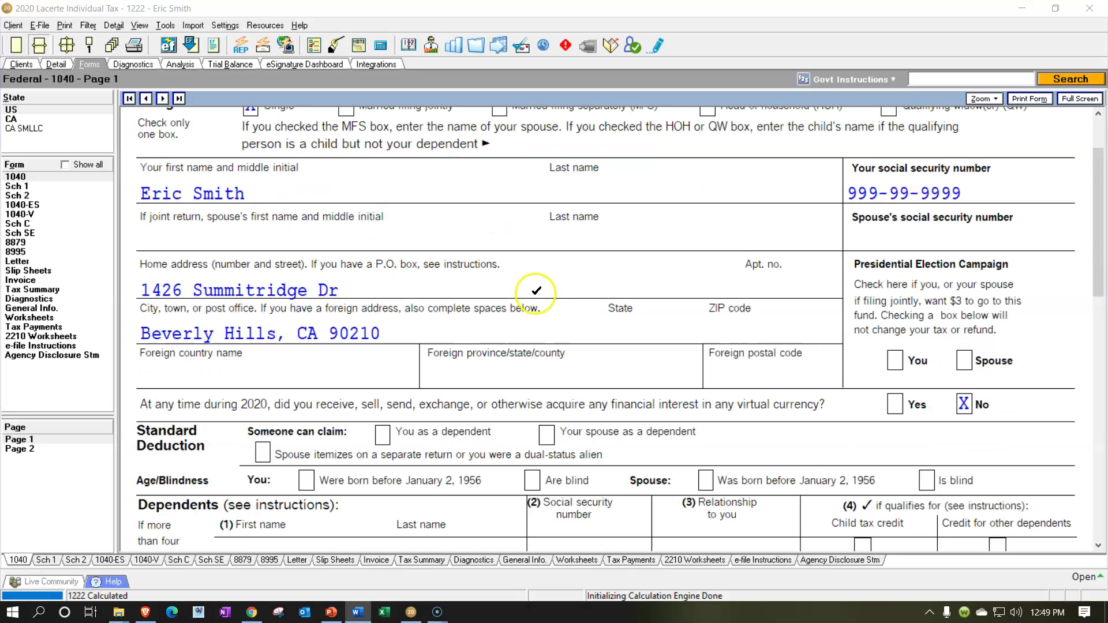
{"action": "scroll", "coordinate": [669, 317], "scroll_direction": "down", "scroll_amount": 9}
{"action": "scroll", "coordinate": [672, 320], "scroll_direction": "down", "scroll_amount": 9}
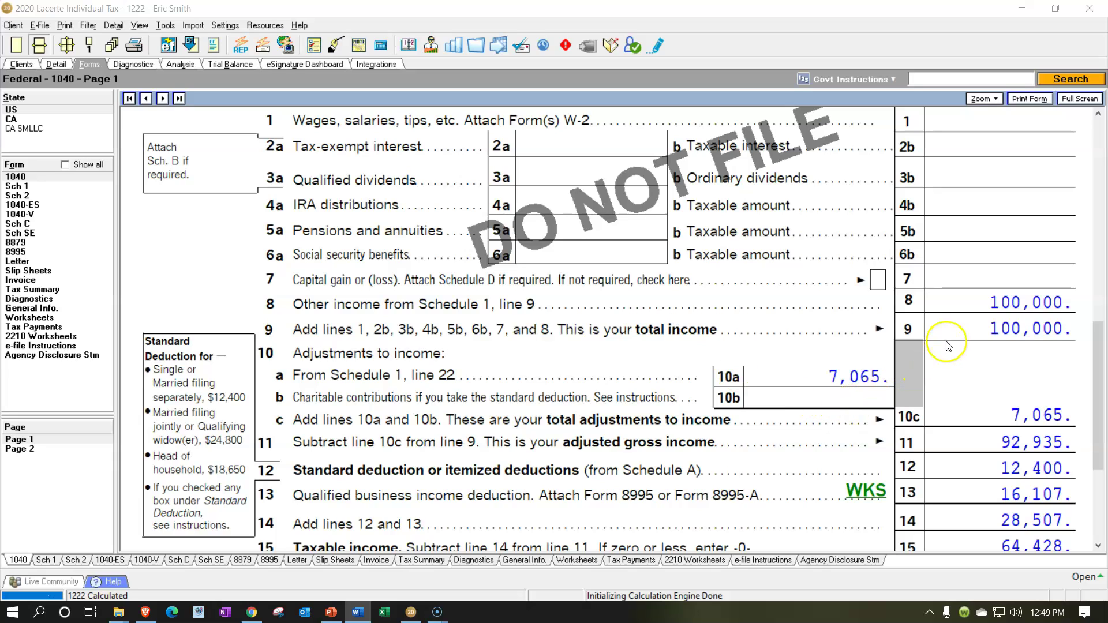
{"action": "left_click", "coordinate": [967, 304]}
{"action": "left_click", "coordinate": [826, 371]}
{"action": "scroll", "coordinate": [970, 458], "scroll_direction": "down", "scroll_amount": 3}
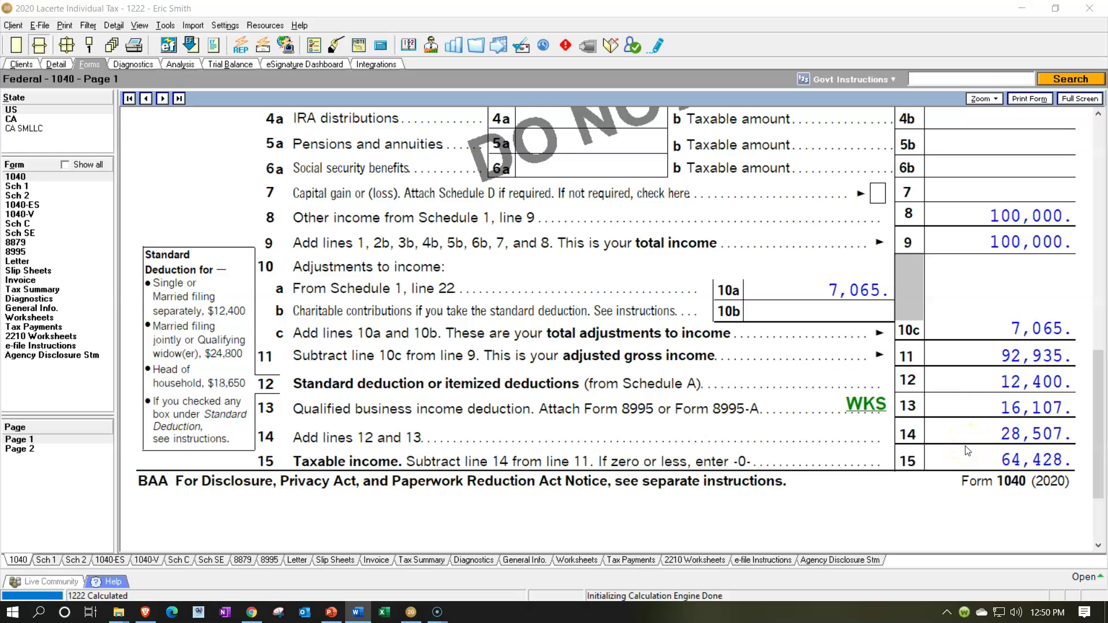
Step: Open the Support Services Schedule C and review its income and expense lines down to the tentative profit
{"action": "left_click", "coordinate": [26, 224]}
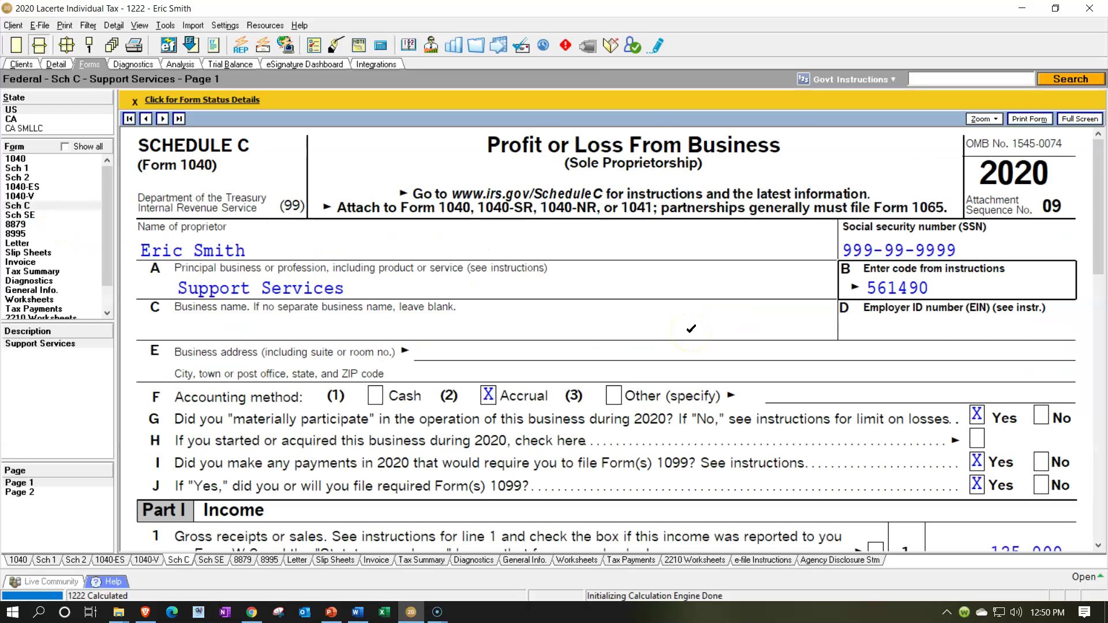
{"action": "scroll", "coordinate": [691, 329], "scroll_direction": "down", "scroll_amount": 5}
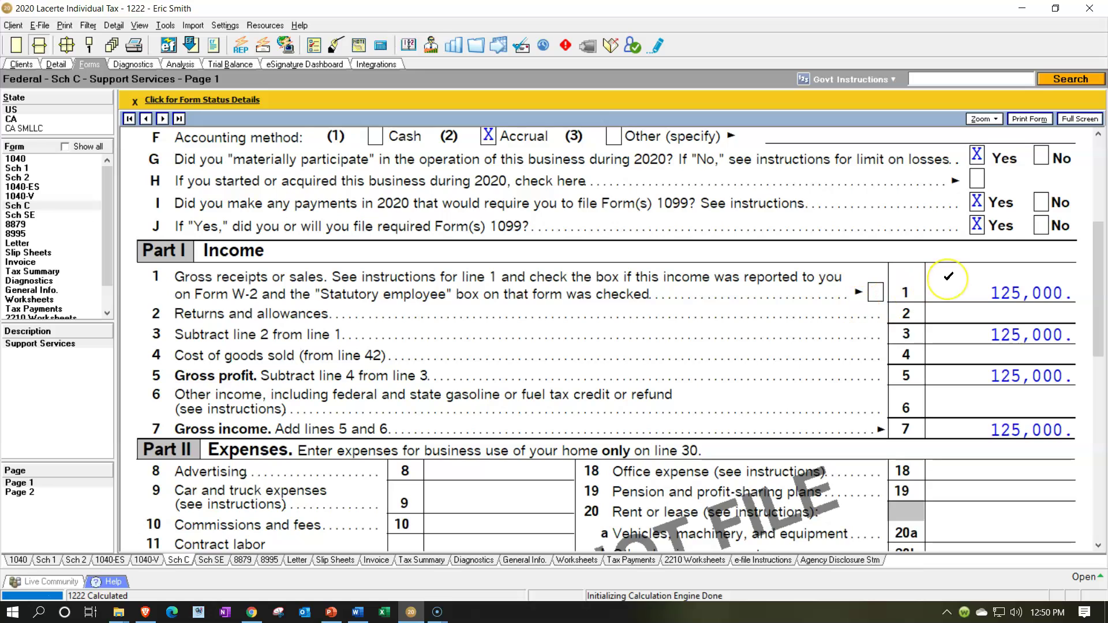
{"action": "scroll", "coordinate": [948, 277], "scroll_direction": "down", "scroll_amount": 7}
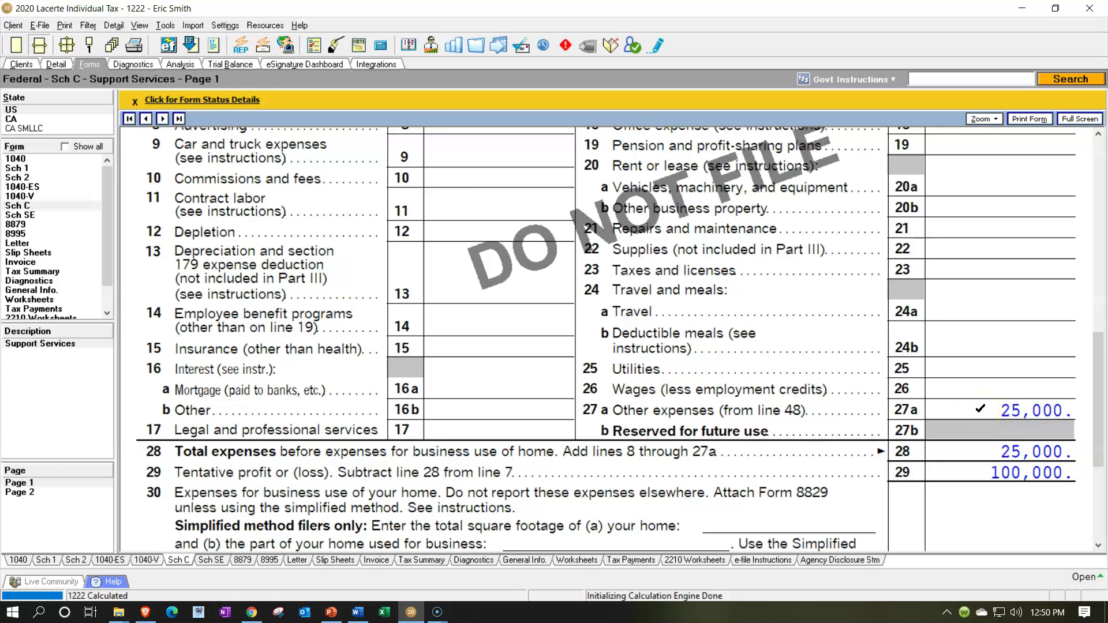
Step: Place check marks beside Schedule C line 23, Taxes and licenses, and line 26, Wages
{"action": "left_click", "coordinate": [970, 379]}
{"action": "left_click", "coordinate": [970, 382]}
{"action": "left_click", "coordinate": [1051, 390]}
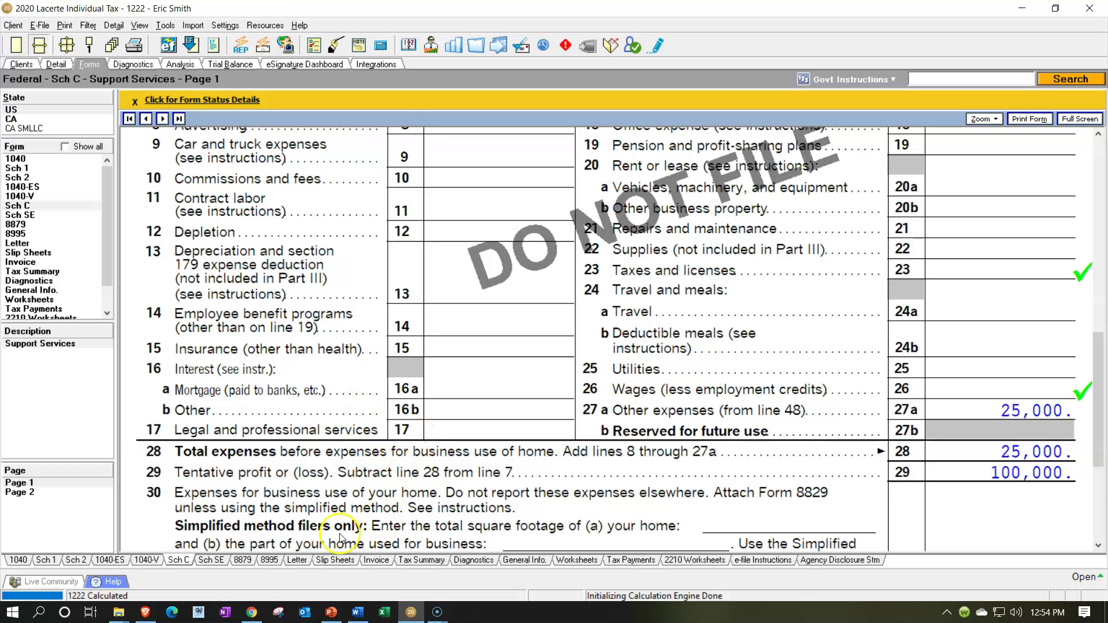
Step: Switch to Chrome and review the Part 1 wage lines of Form 941 and the wage and withholding boxes of the 2020 Form W-3
{"action": "left_click", "coordinate": [254, 613]}
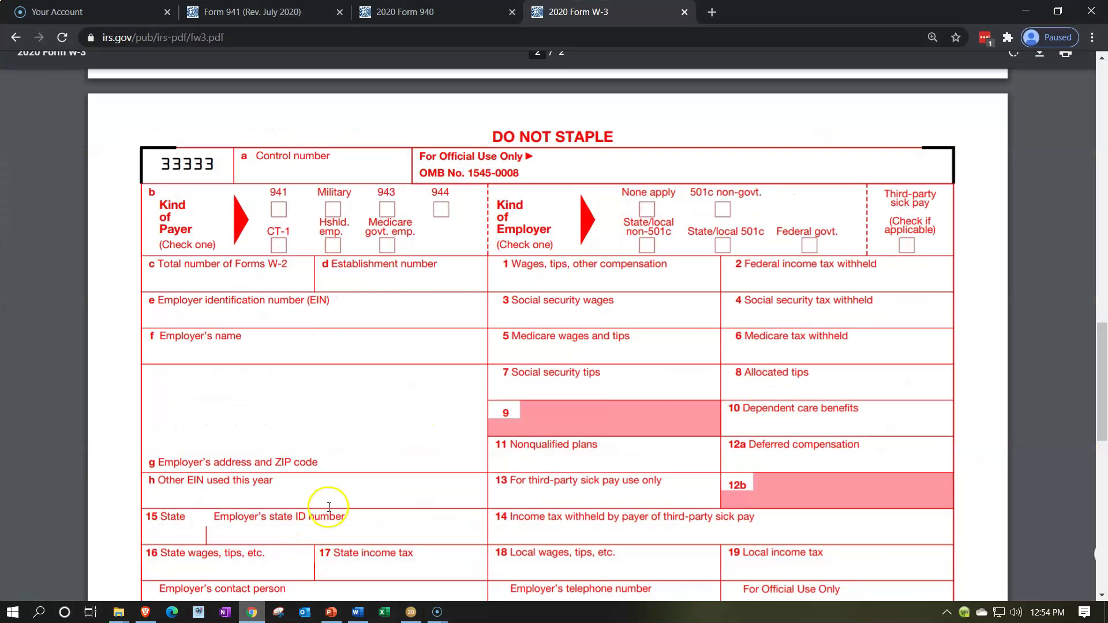
{"action": "left_click", "coordinate": [283, 13]}
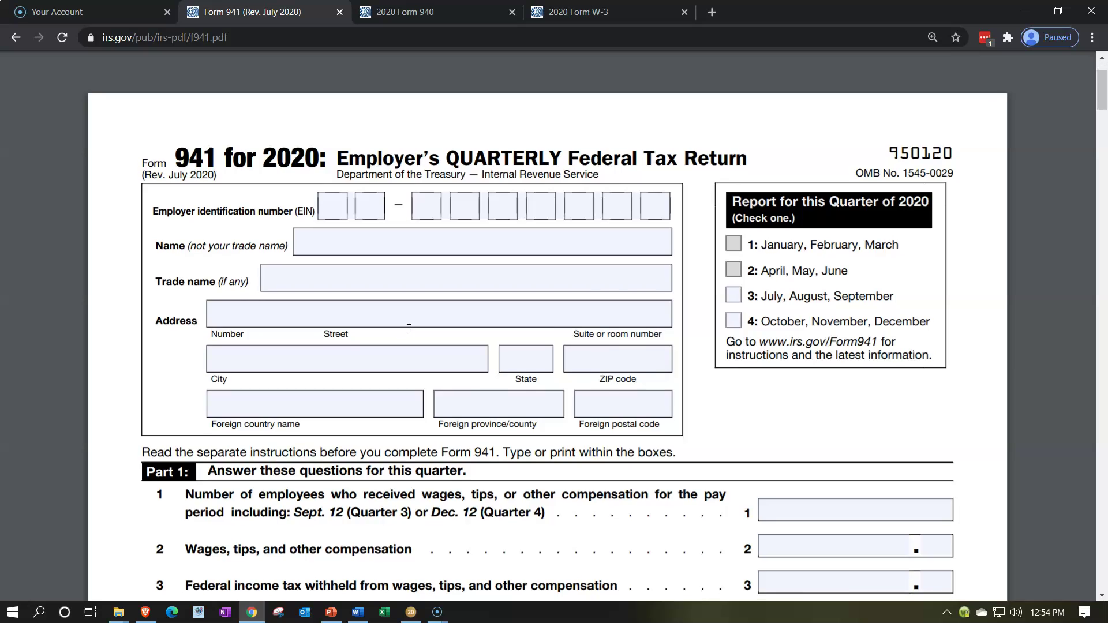
{"action": "scroll", "coordinate": [408, 329], "scroll_direction": "down", "scroll_amount": 3}
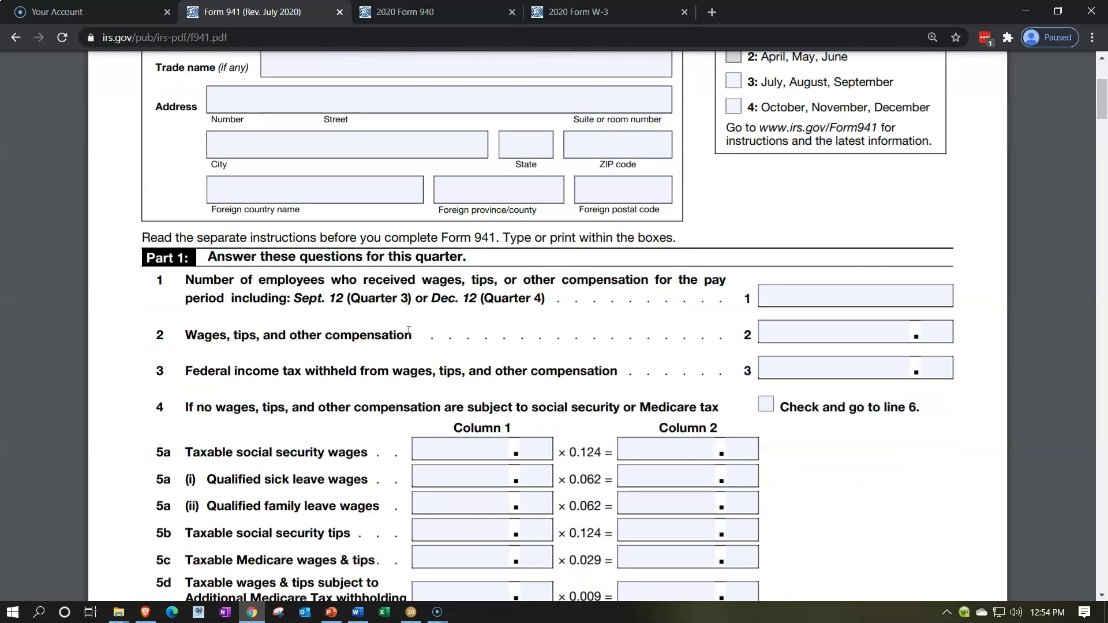
{"action": "scroll", "coordinate": [409, 330], "scroll_direction": "down", "scroll_amount": 1}
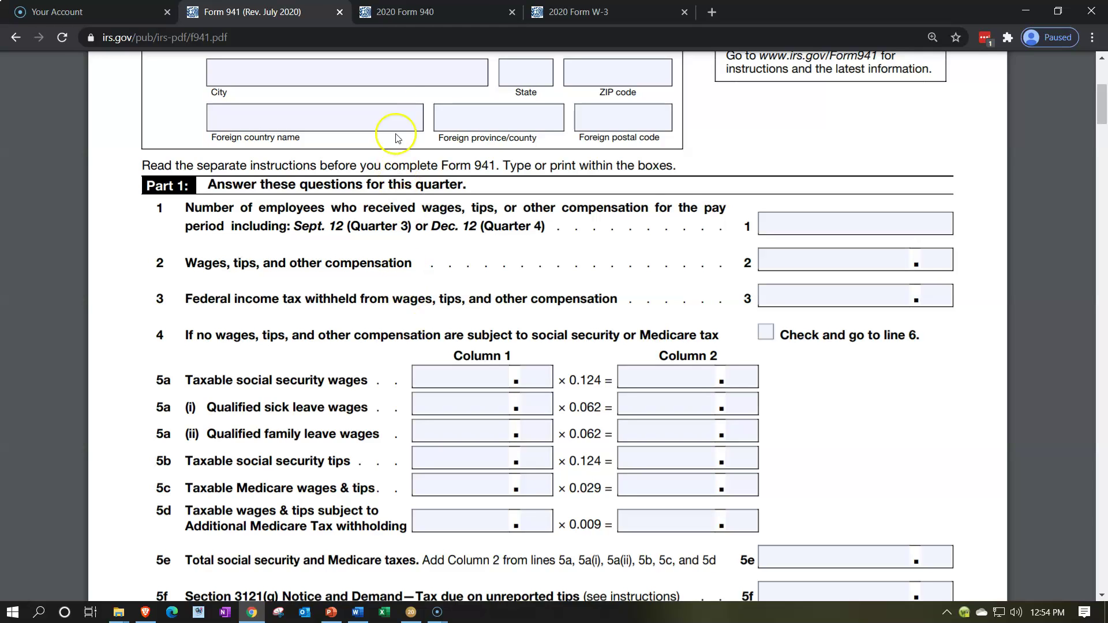
{"action": "left_click", "coordinate": [582, 9]}
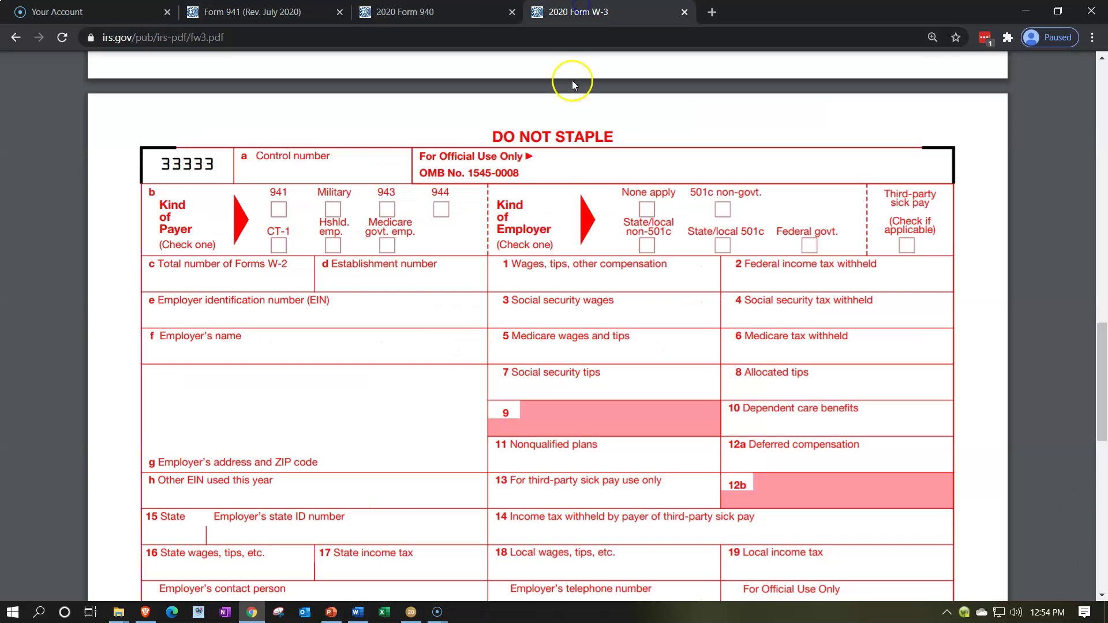
{"action": "scroll", "coordinate": [528, 296], "scroll_direction": "down", "scroll_amount": 3}
{"action": "scroll", "coordinate": [526, 357], "scroll_direction": "down", "scroll_amount": 1}
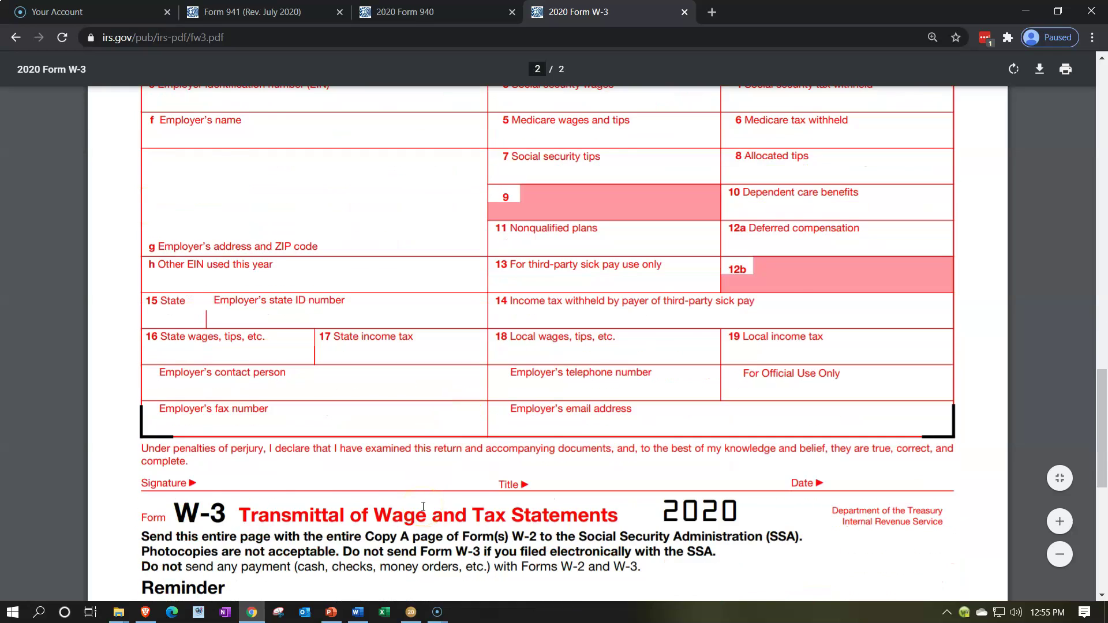
{"action": "scroll", "coordinate": [424, 507], "scroll_direction": "up", "scroll_amount": 1}
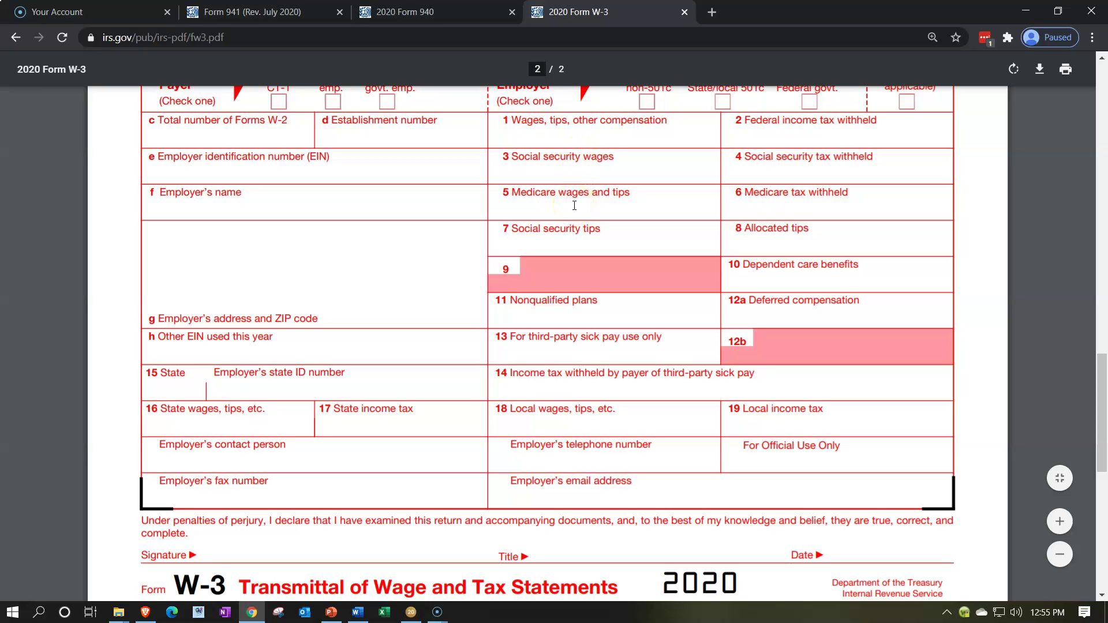
Step: Compare the 2020 Form 940 unemployment tax return with the quarterly Form 941
{"action": "left_click", "coordinate": [424, 10]}
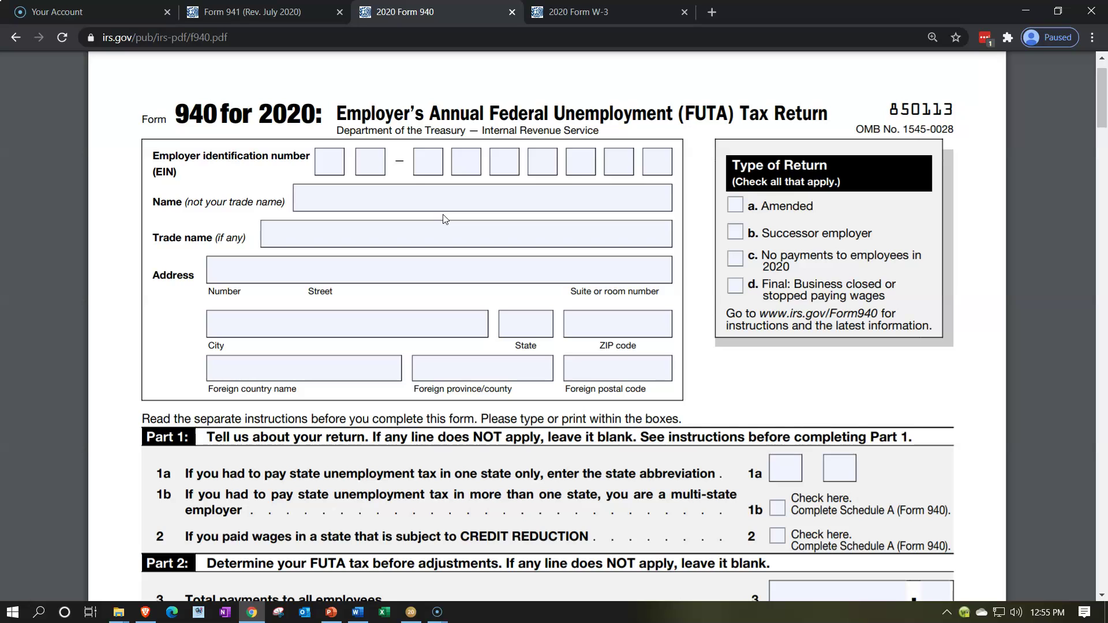
{"action": "left_click", "coordinate": [280, 13]}
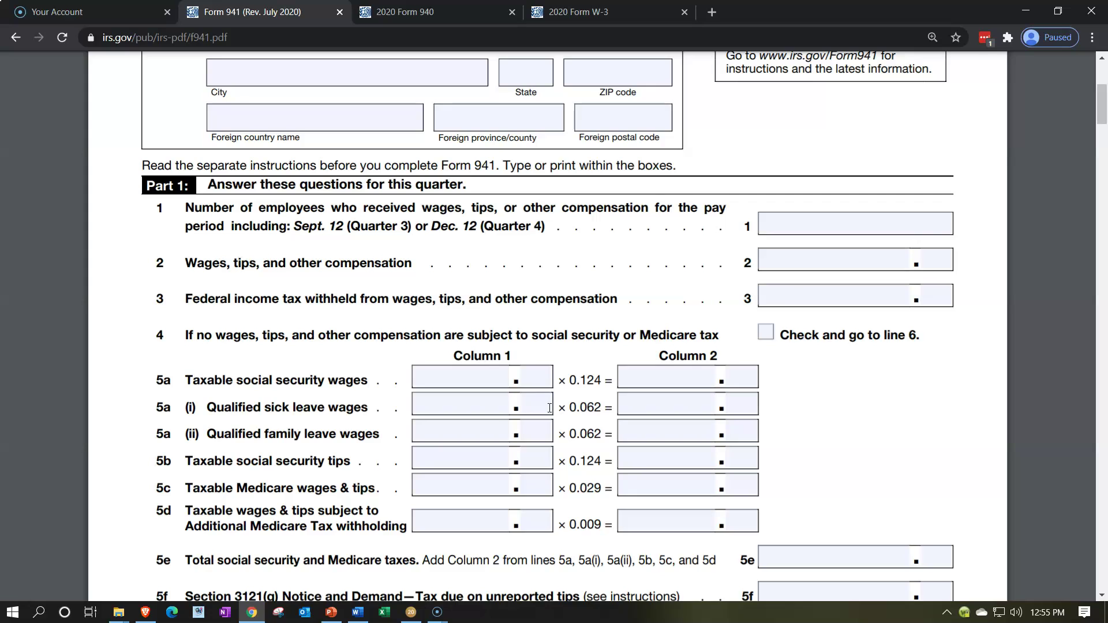
{"action": "left_click", "coordinate": [445, 15]}
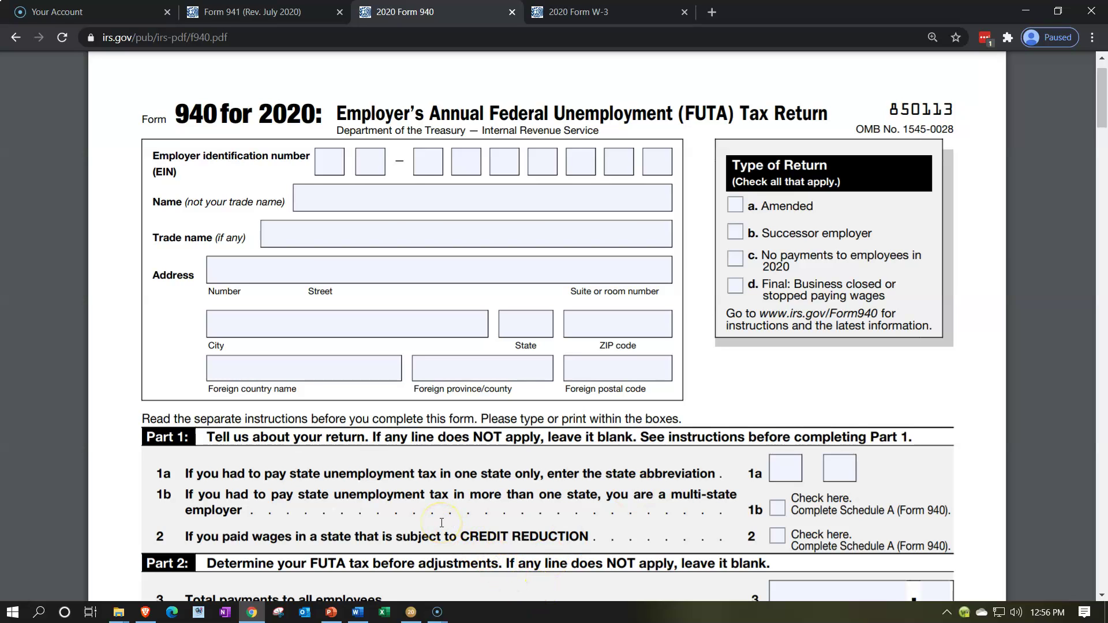
Step: Check the wages line of Schedule C in Lacerte, and return to Chrome to view Form W-3
{"action": "left_click", "coordinate": [412, 612]}
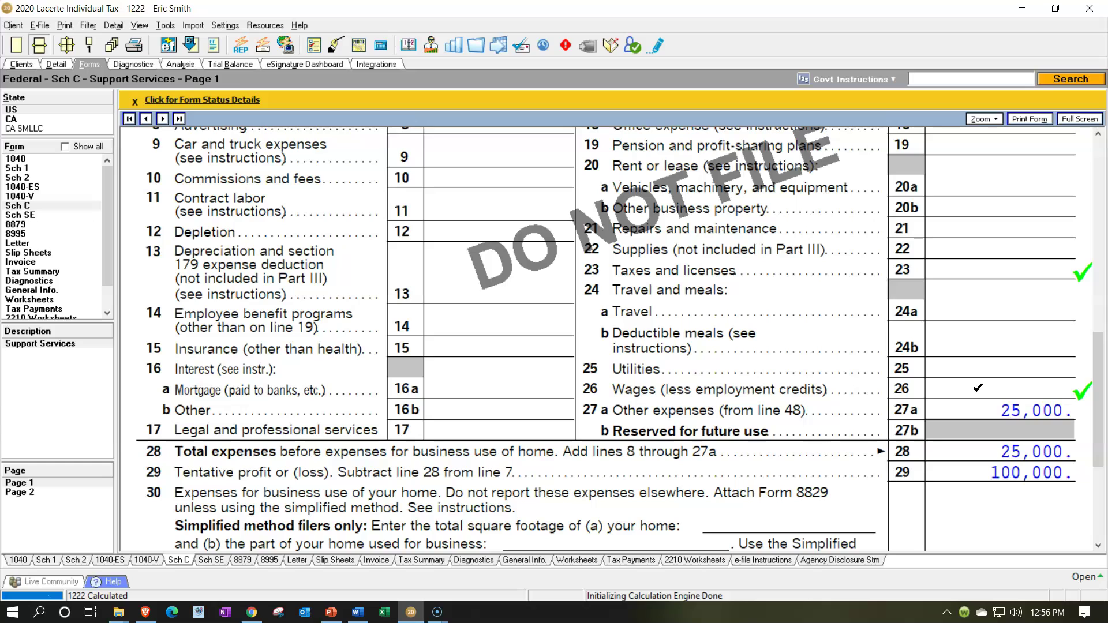
{"action": "left_click", "coordinate": [332, 613]}
{"action": "left_click", "coordinate": [332, 613]}
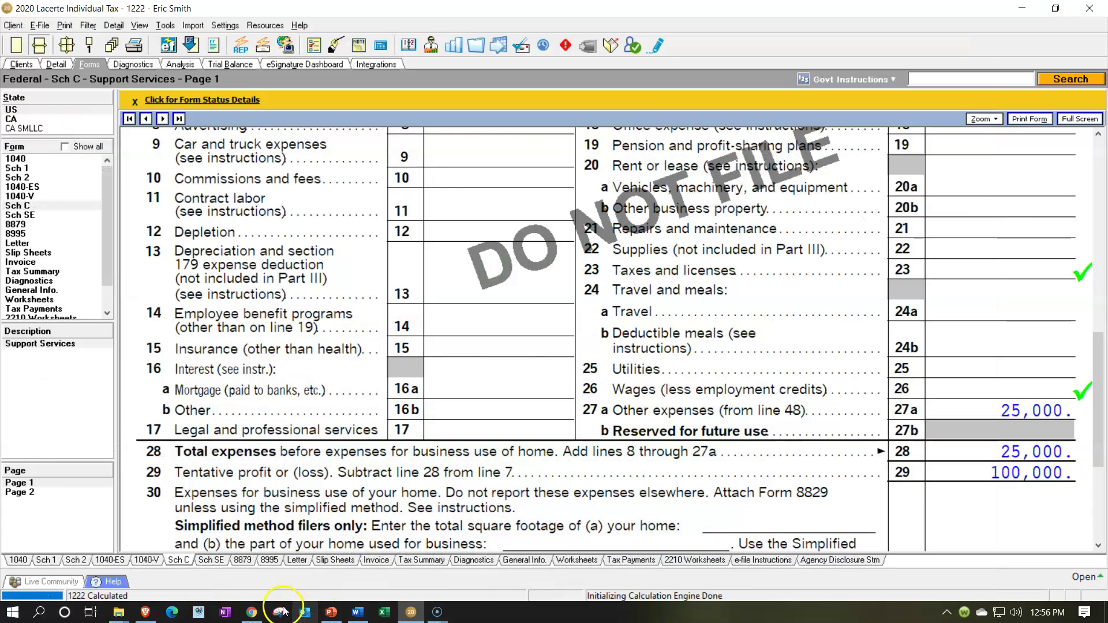
{"action": "left_click", "coordinate": [254, 613]}
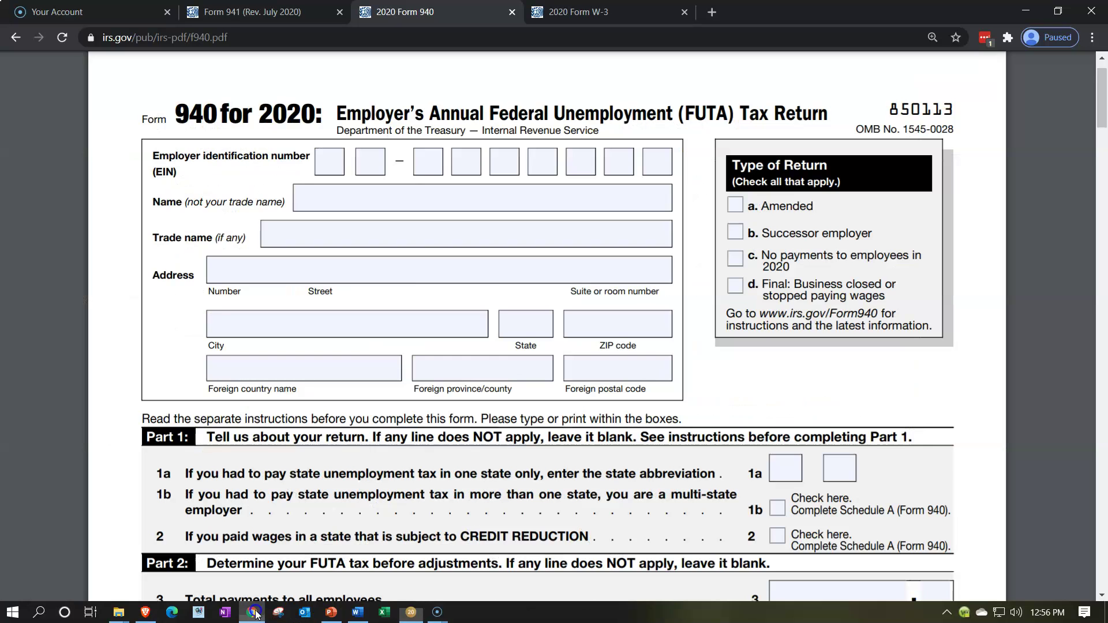
{"action": "left_click", "coordinate": [587, 16]}
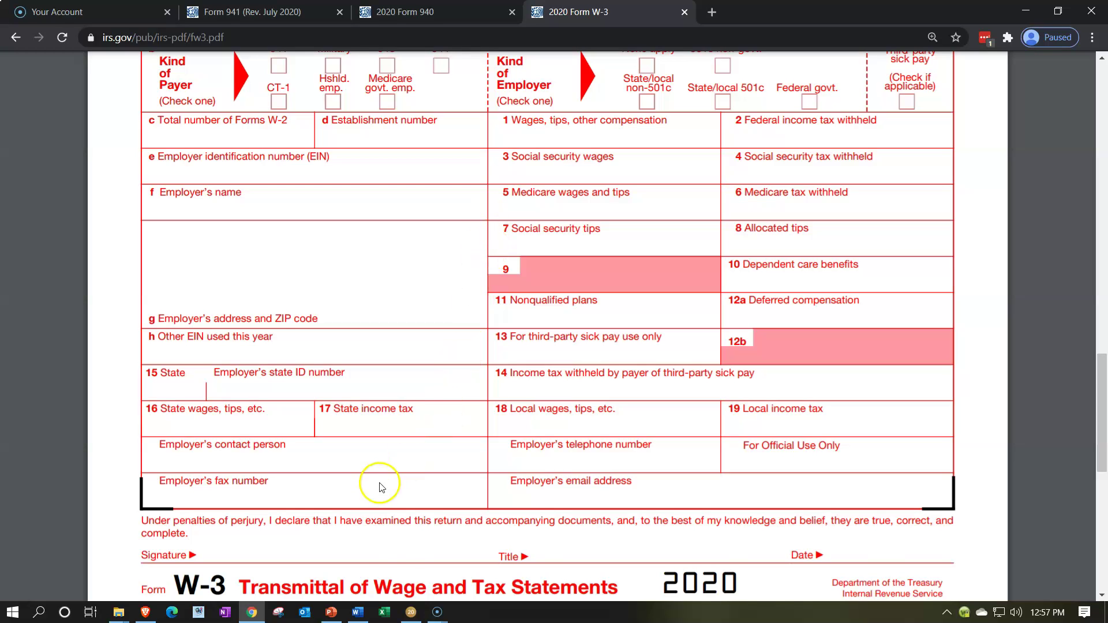
Step: Switch to Lacerte and examine Schedule C lines 23 and 26 for taxes and licenses and wages
{"action": "left_click", "coordinate": [411, 612]}
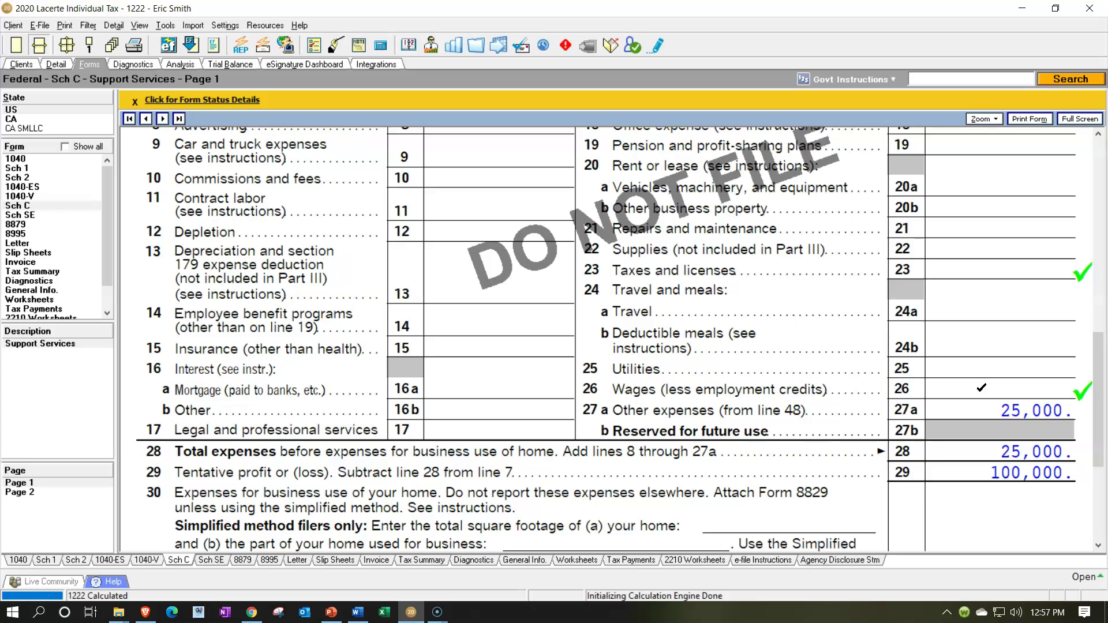
{"action": "left_click", "coordinate": [981, 387]}
{"action": "left_click", "coordinate": [524, 411]}
{"action": "left_click", "coordinate": [934, 263]}
{"action": "left_click", "coordinate": [947, 316]}
{"action": "left_click", "coordinate": [965, 400]}
{"action": "left_click", "coordinate": [957, 264]}
Step: Switch to Chrome and compare the social security and Medicare lines of Form 941 with the matching boxes on Form W-3
{"action": "left_click", "coordinate": [262, 612]}
{"action": "left_click", "coordinate": [492, 403]}
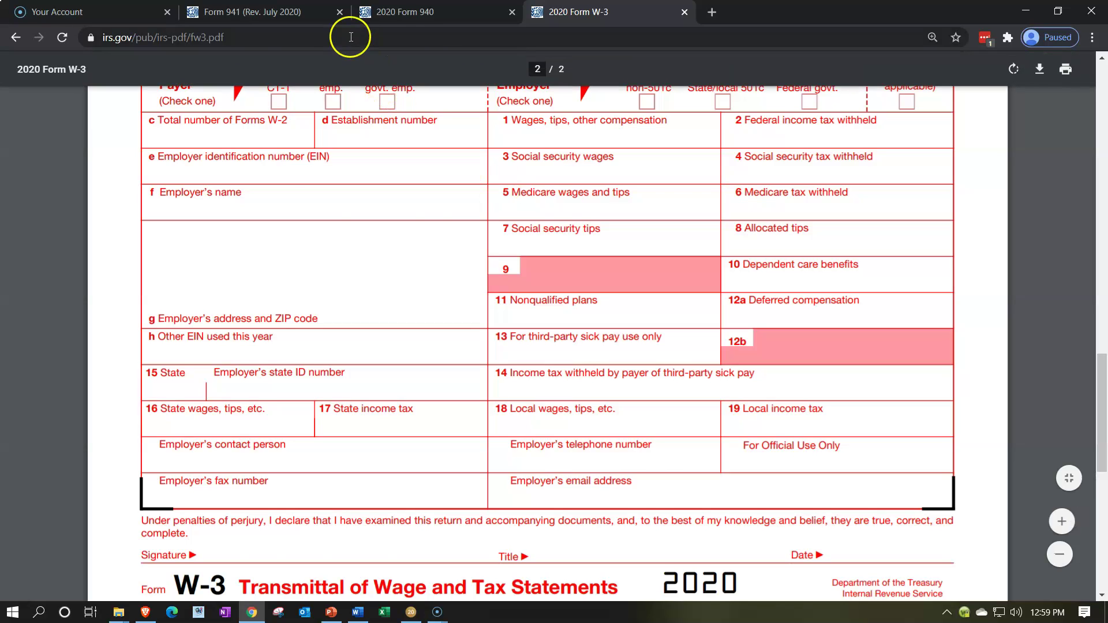
{"action": "left_click", "coordinate": [280, 12]}
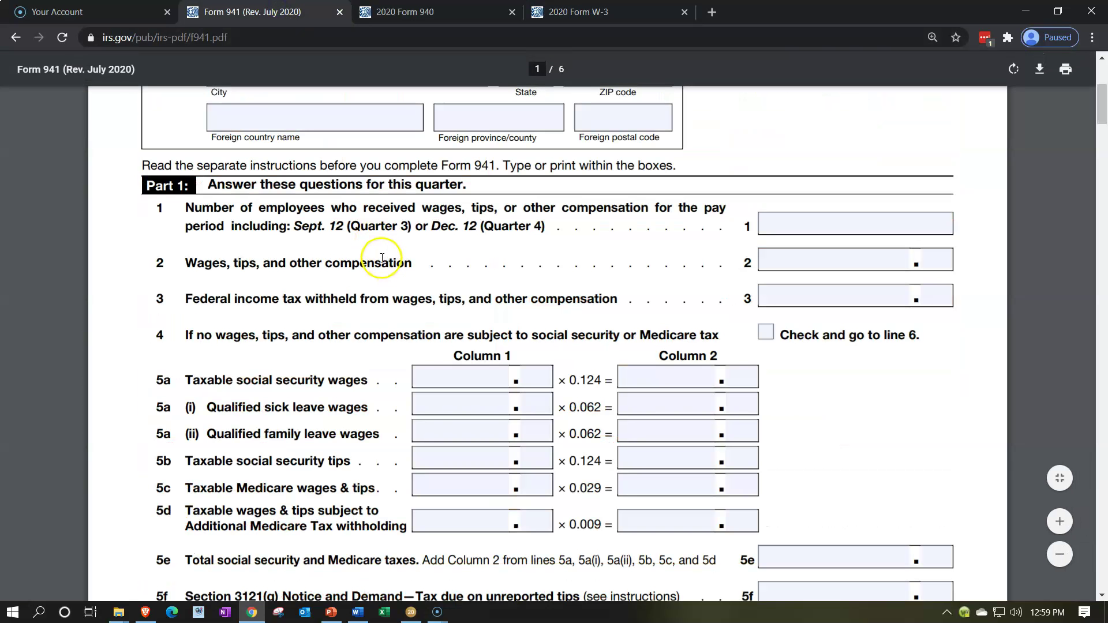
{"action": "scroll", "coordinate": [382, 256], "scroll_direction": "down", "scroll_amount": 1}
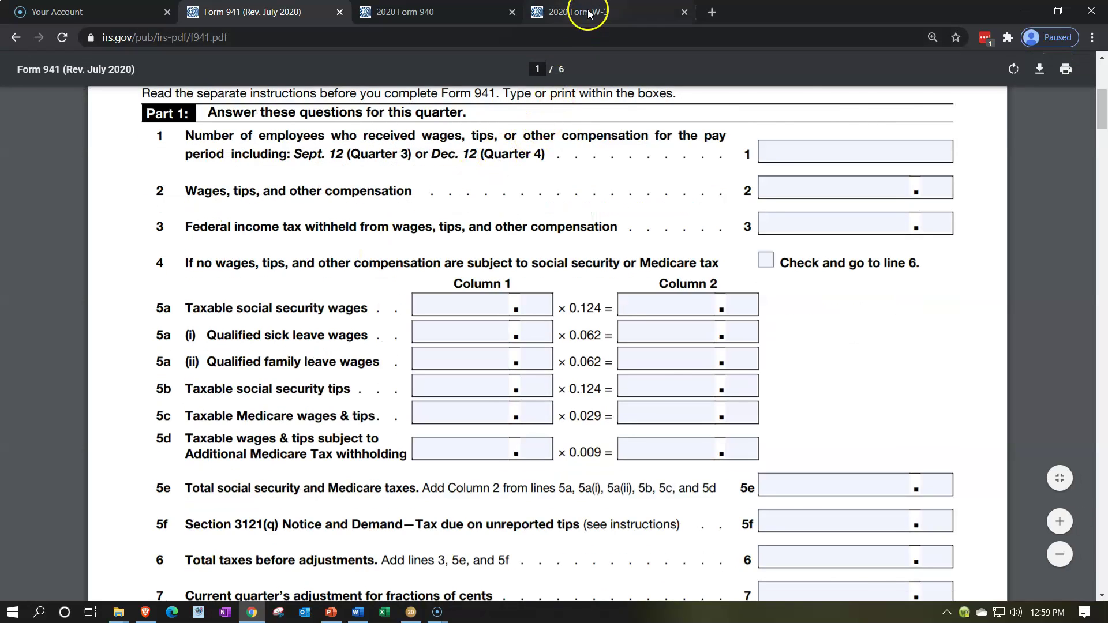
{"action": "left_click", "coordinate": [632, 12]}
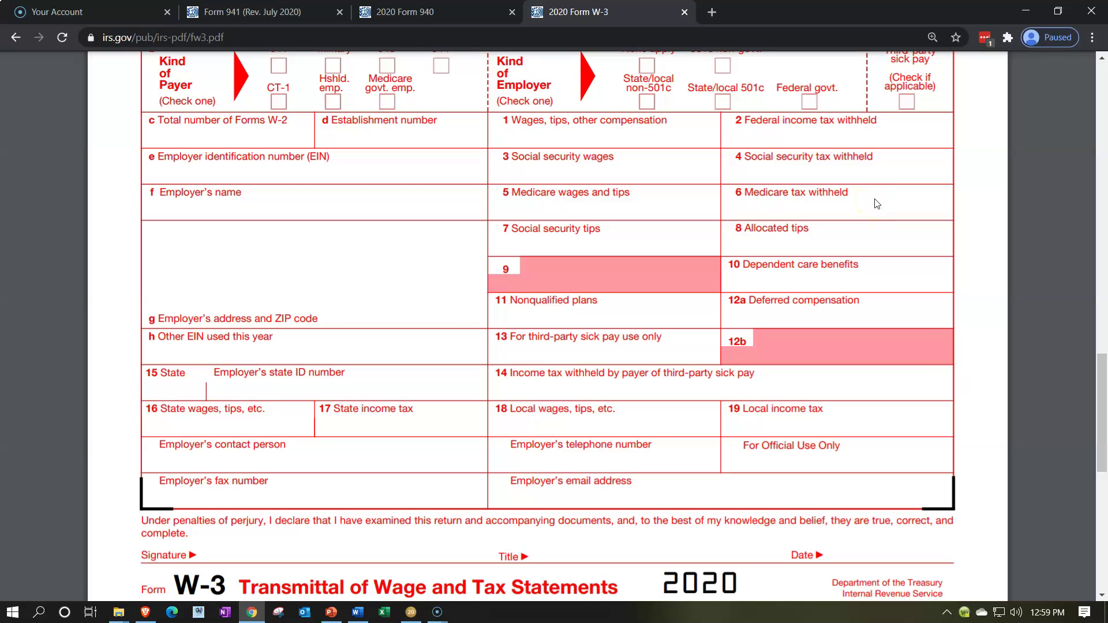
{"action": "left_click", "coordinate": [275, 19]}
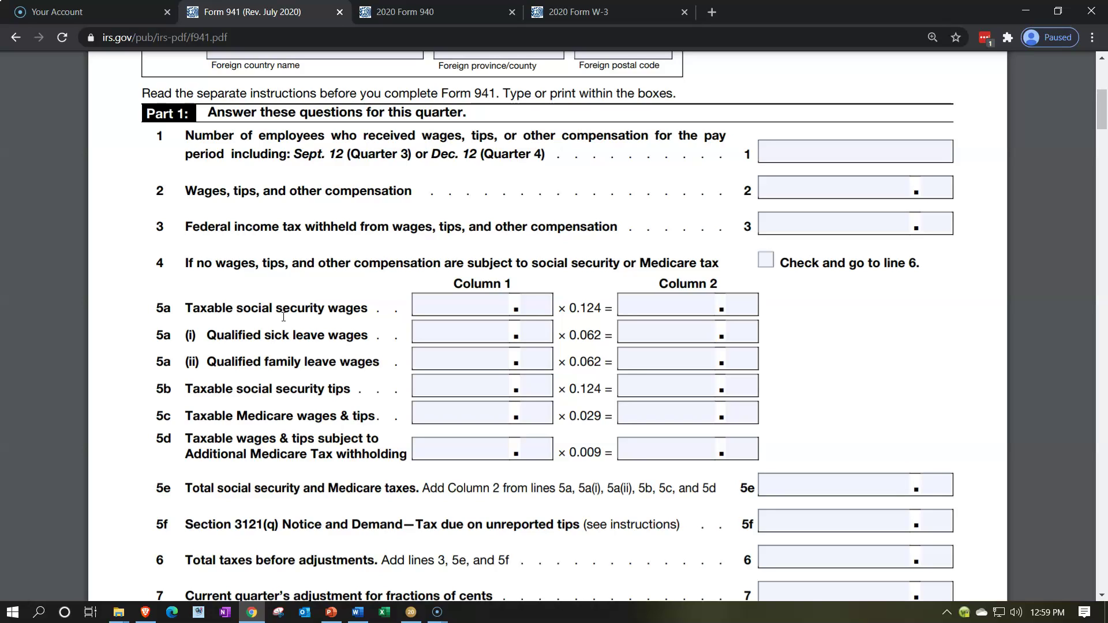
{"action": "left_click", "coordinate": [808, 350]}
{"action": "left_click", "coordinate": [797, 342]}
{"action": "left_click", "coordinate": [631, 11]}
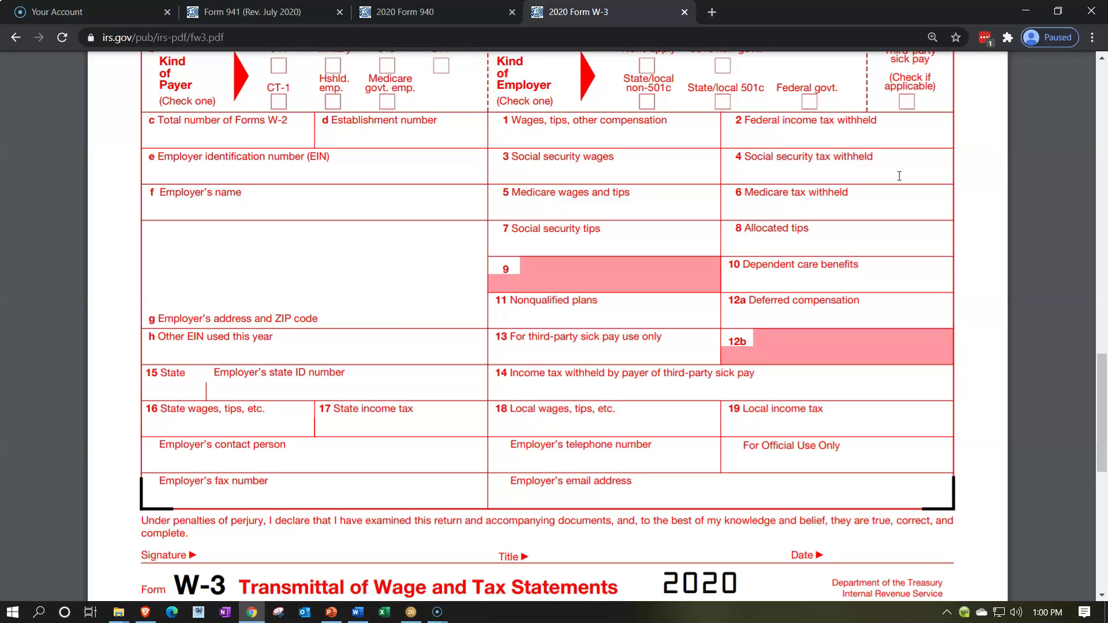
Step: View the 2020 Form 940 federal unemployment (FUTA) tax return
{"action": "left_click", "coordinate": [461, 19]}
{"action": "left_click", "coordinate": [460, 15]}
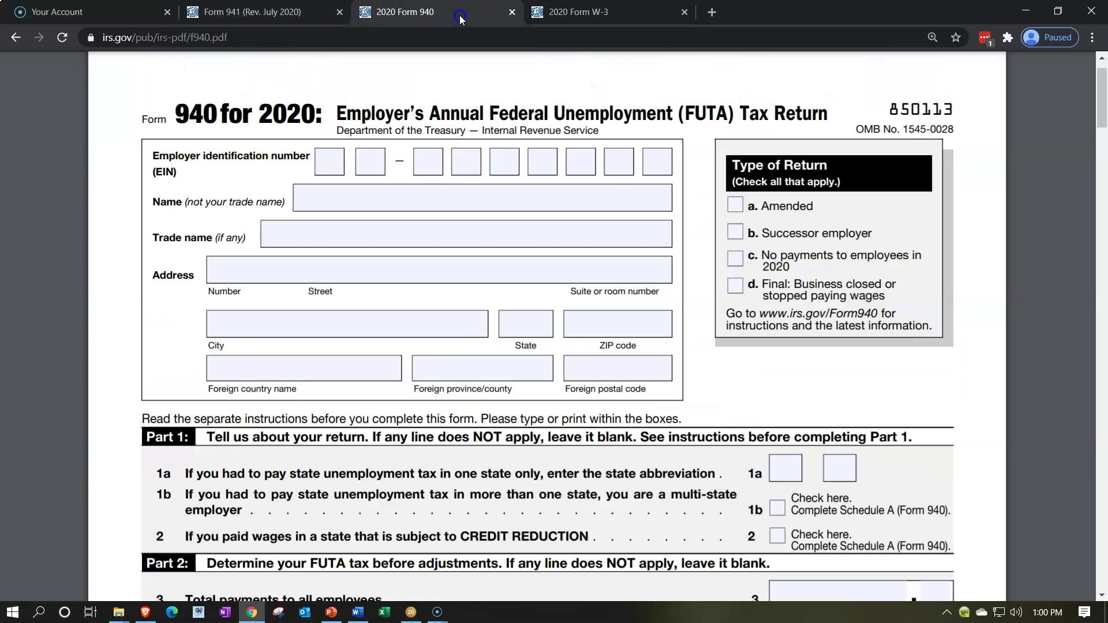
{"action": "left_click", "coordinate": [516, 249]}
Step: Switch to Lacerte and enter 50,000 as total wages in the Schedule C expenses input for Support Services
{"action": "left_click", "coordinate": [410, 613]}
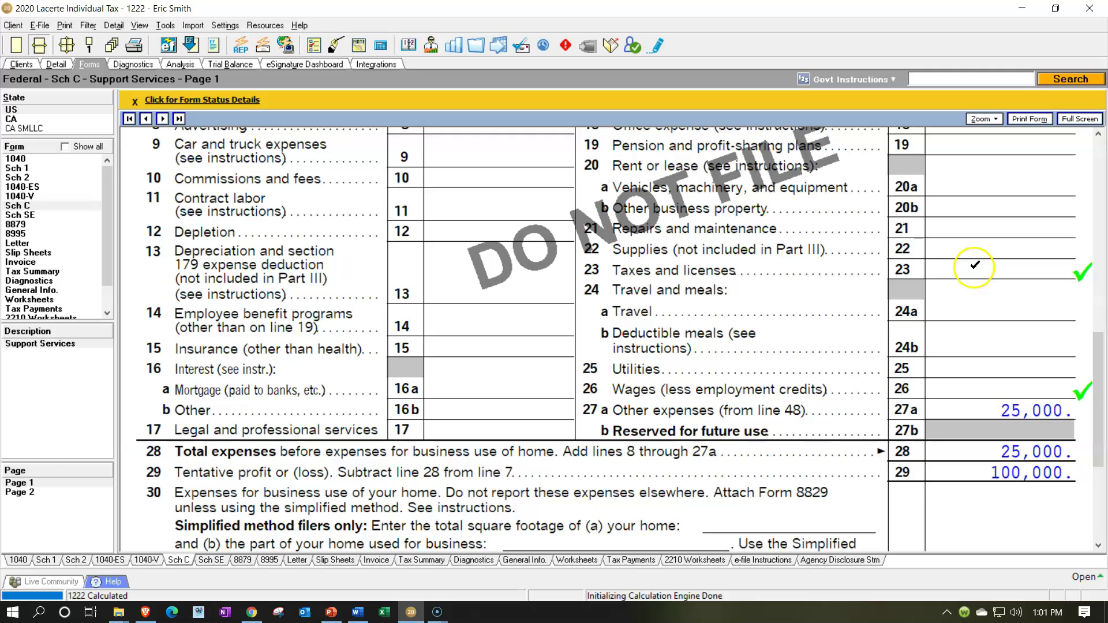
{"action": "left_click", "coordinate": [58, 65]}
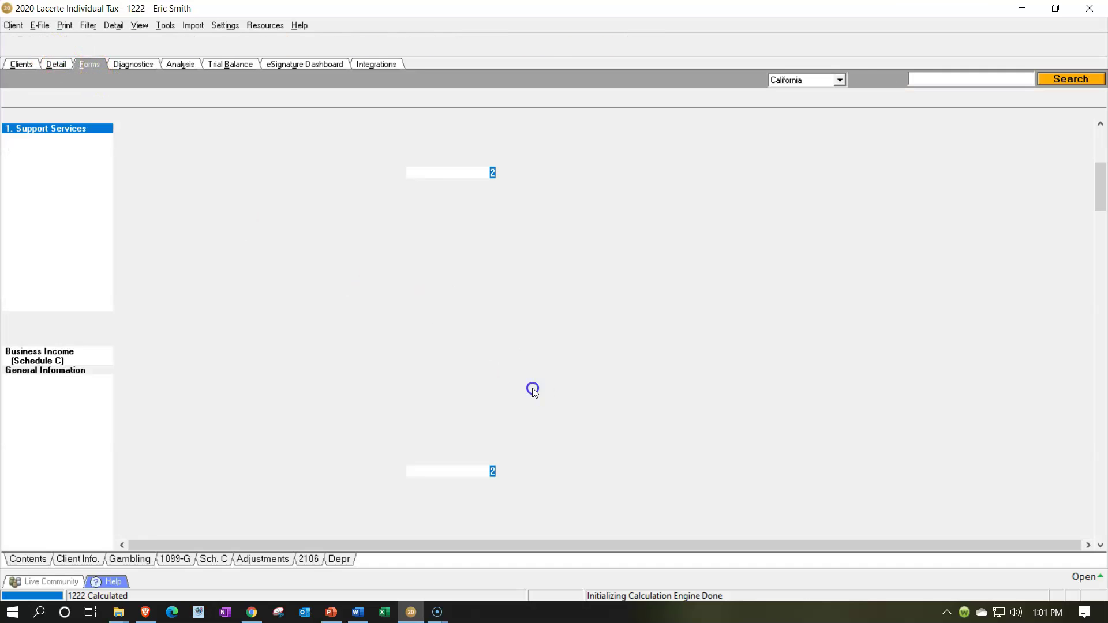
{"action": "scroll", "coordinate": [627, 359], "scroll_direction": "down", "scroll_amount": 3}
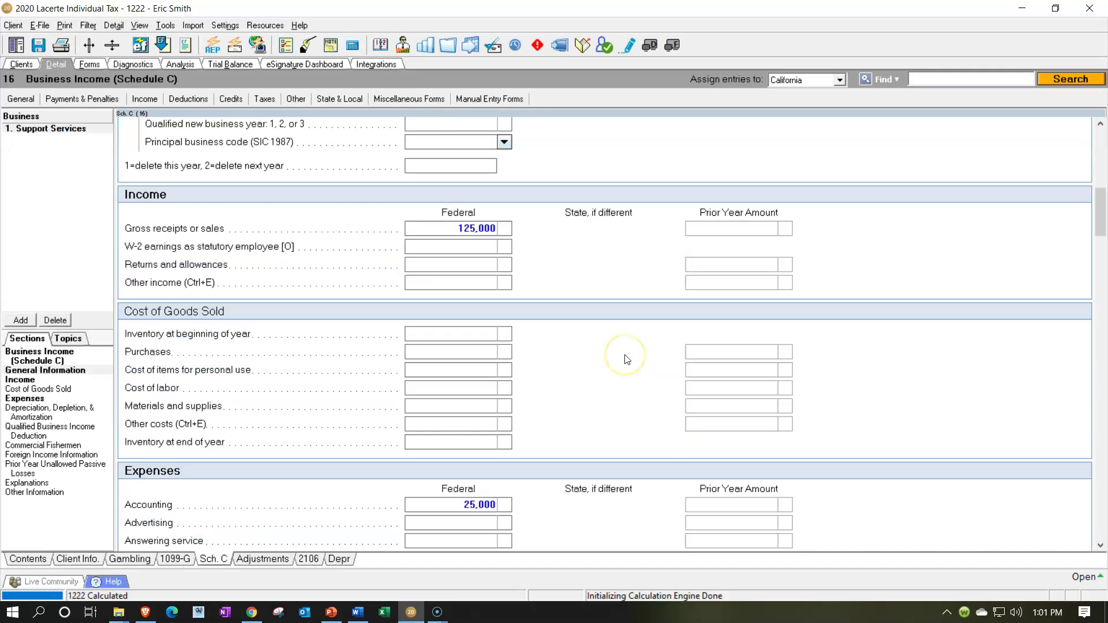
{"action": "scroll", "coordinate": [627, 359], "scroll_direction": "down", "scroll_amount": 10}
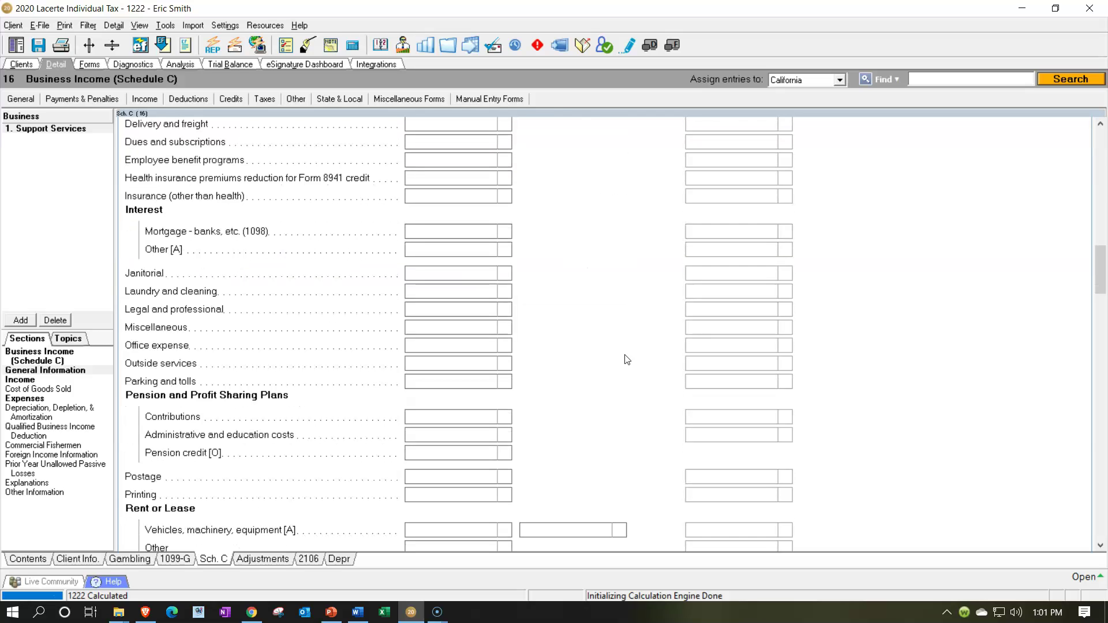
{"action": "scroll", "coordinate": [627, 359], "scroll_direction": "down", "scroll_amount": 7}
{"action": "scroll", "coordinate": [627, 359], "scroll_direction": "down", "scroll_amount": 5}
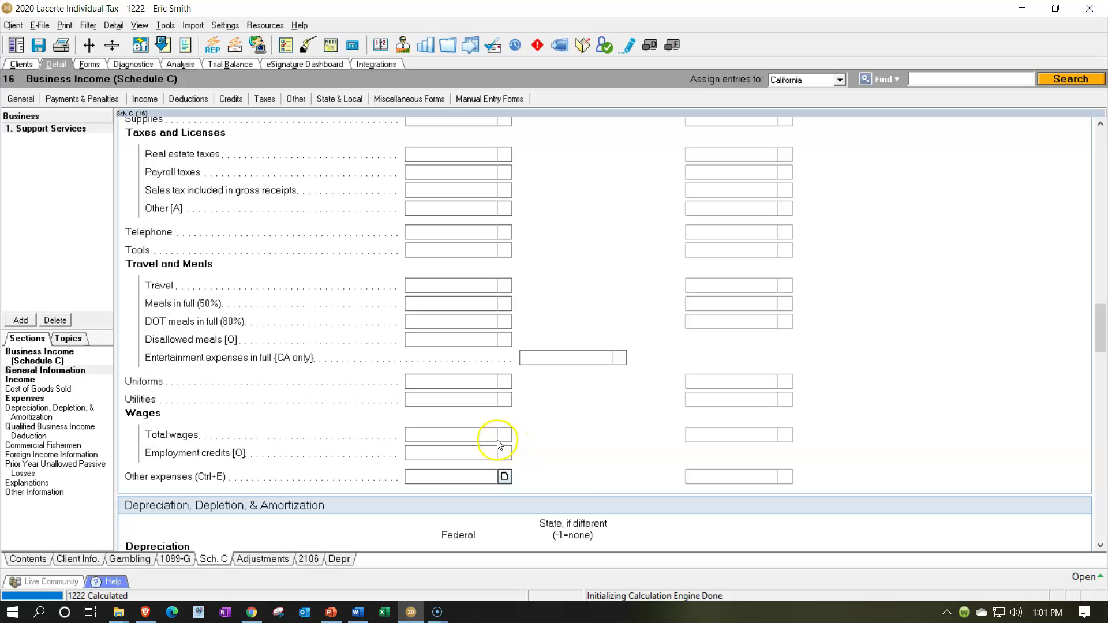
{"action": "left_click", "coordinate": [490, 435]}
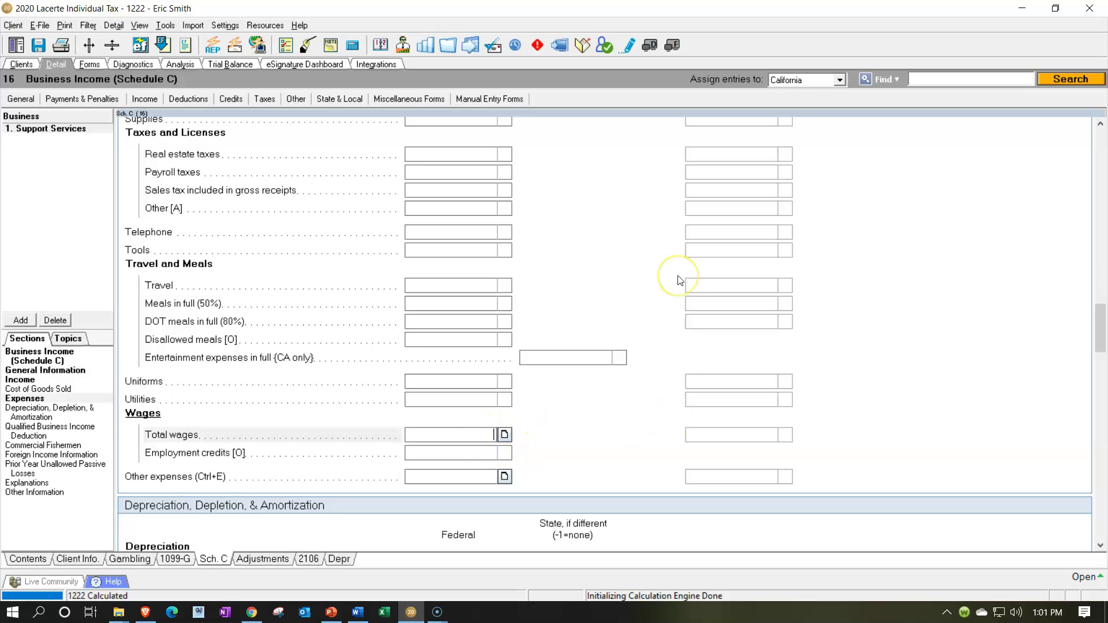
{"action": "type", "text": "50000"}
{"action": "key", "text": "Return"}
Step: Enter 5,000 as payroll taxes under Taxes and Licenses, and display the resulting Schedule C form
{"action": "scroll", "coordinate": [556, 215], "scroll_direction": "up", "scroll_amount": 5}
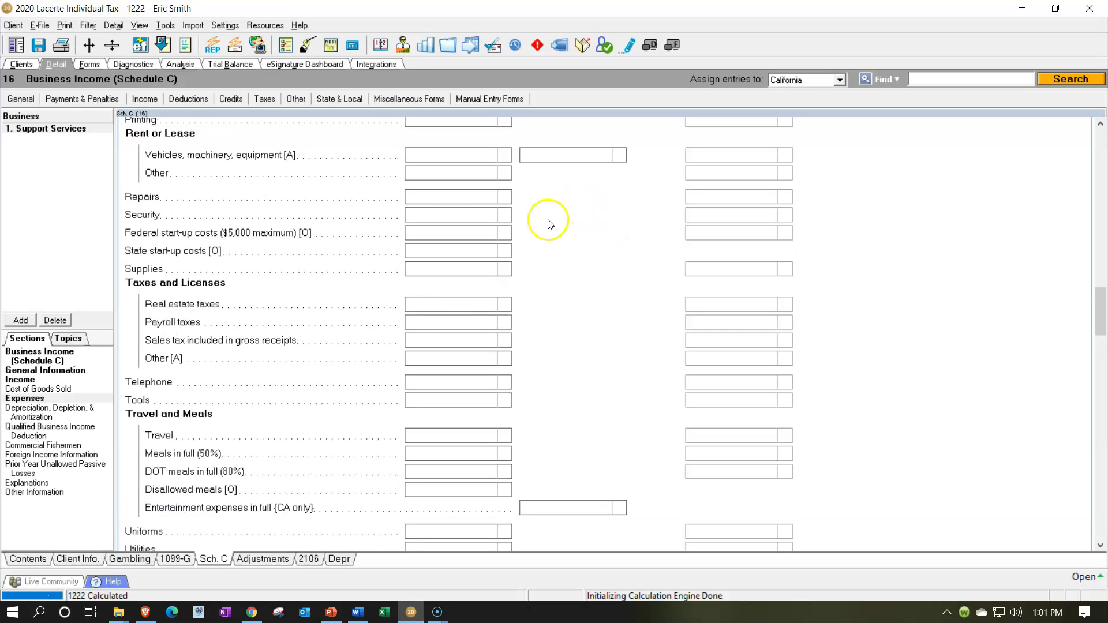
{"action": "scroll", "coordinate": [409, 305], "scroll_direction": "up", "scroll_amount": 5}
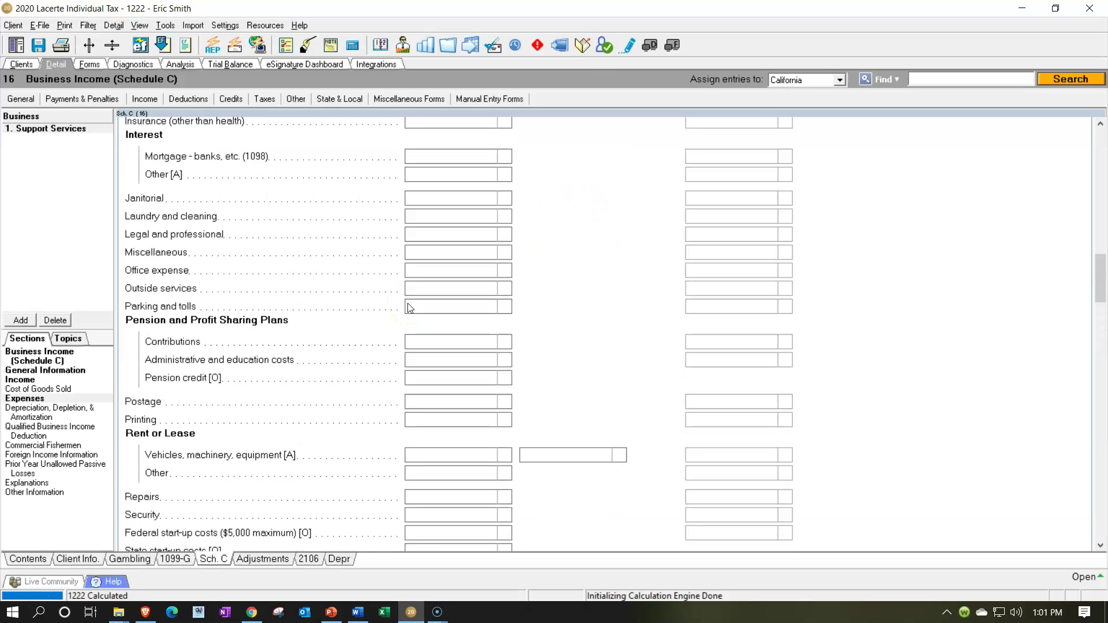
{"action": "scroll", "coordinate": [409, 306], "scroll_direction": "down", "scroll_amount": 5}
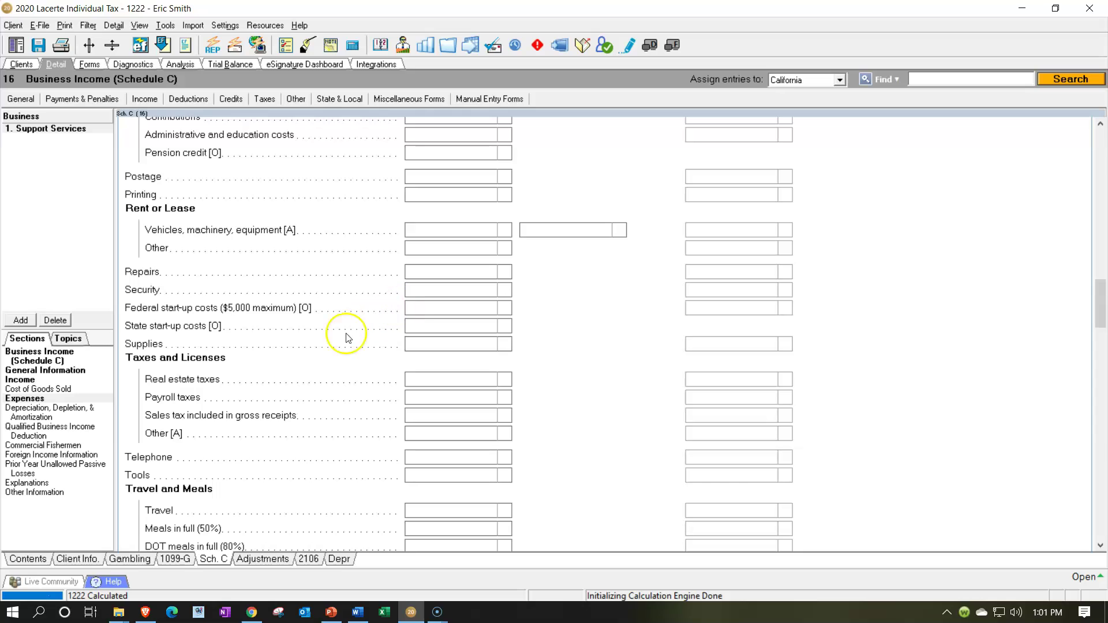
{"action": "left_click", "coordinate": [445, 397]}
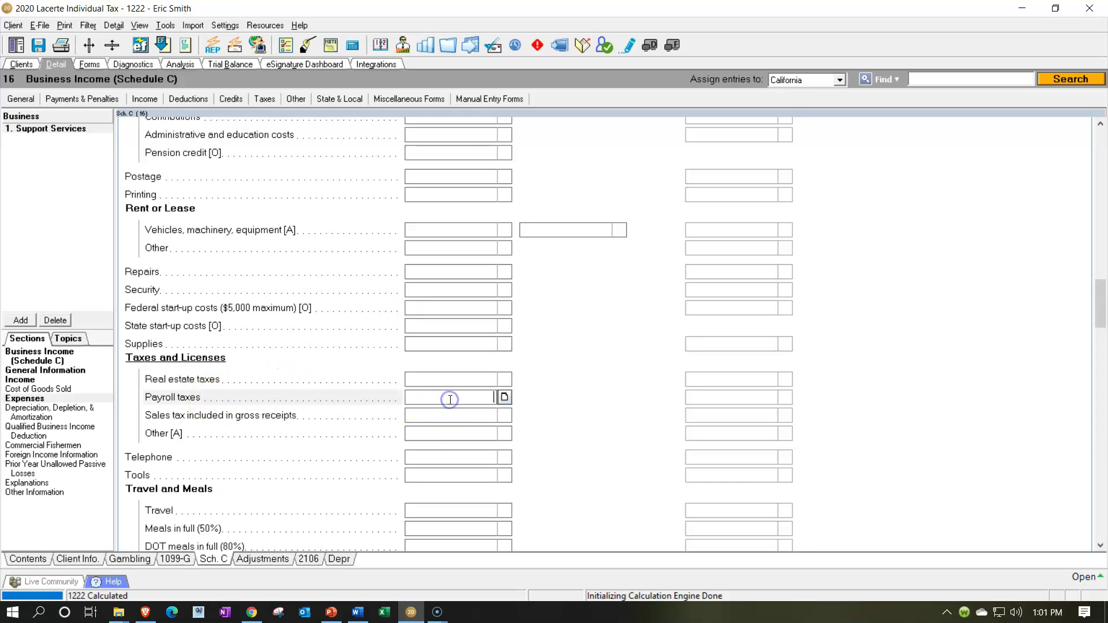
{"action": "type", "text": "5,000"}
{"action": "key", "text": "Return"}
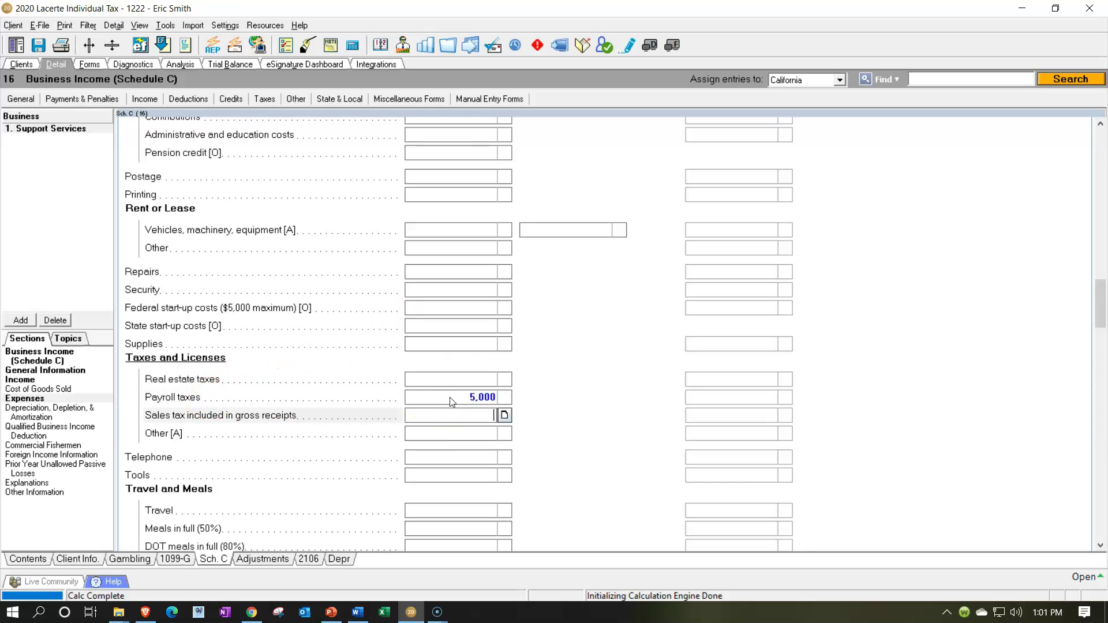
{"action": "left_click", "coordinate": [89, 64]}
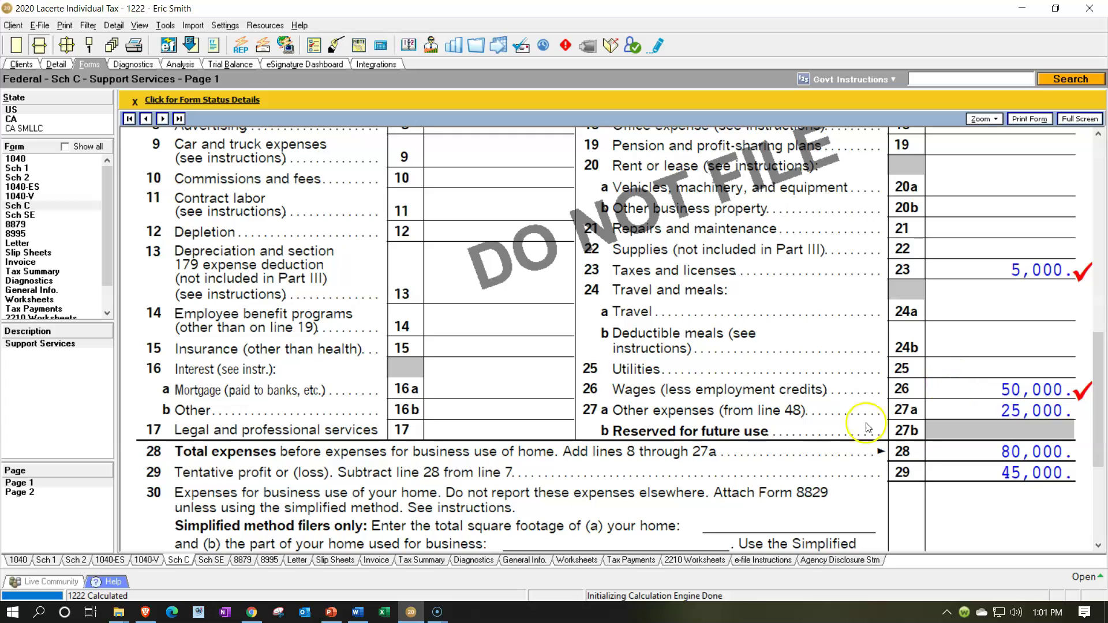
Step: Switch to Chrome to examine the wage boxes on Form W-3, and return to Schedule C in Lacerte
{"action": "left_click", "coordinate": [254, 613]}
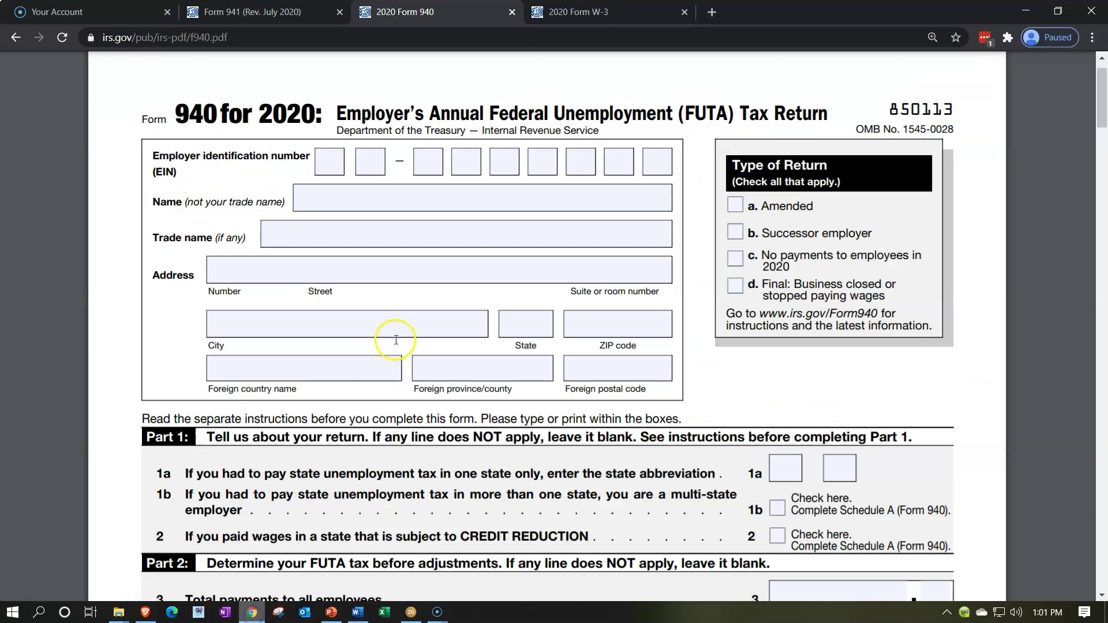
{"action": "left_click", "coordinate": [601, 18]}
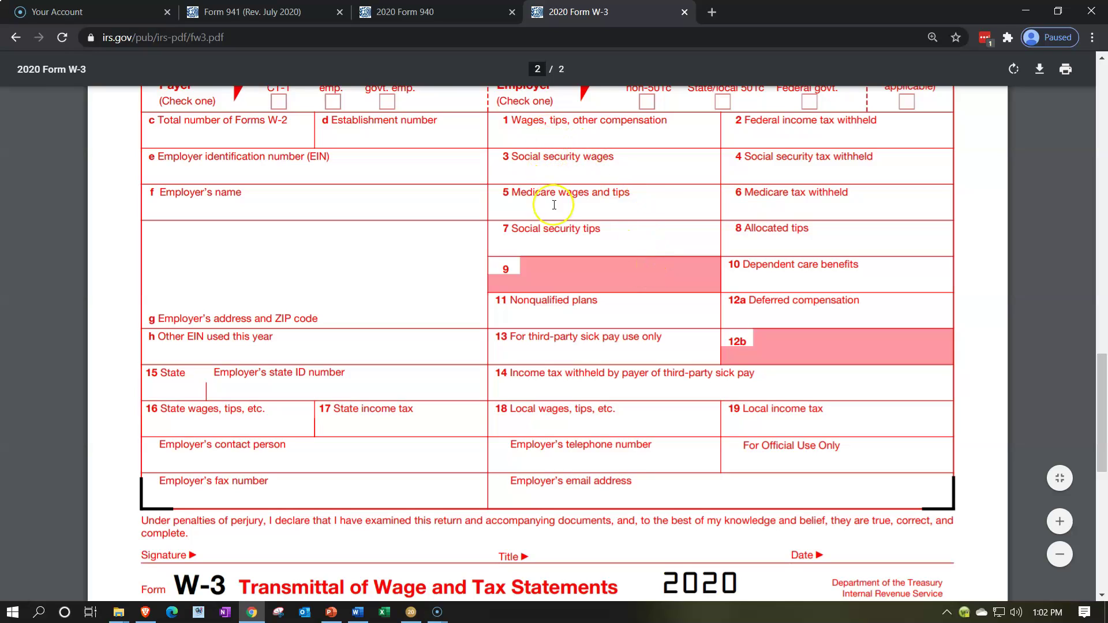
{"action": "left_click", "coordinate": [539, 167]}
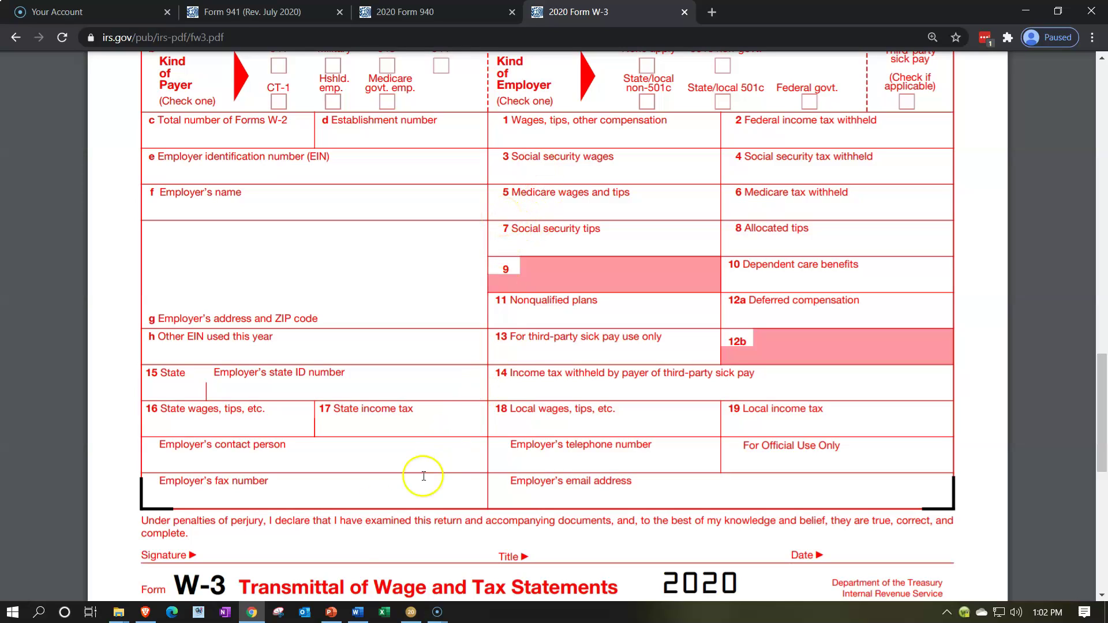
{"action": "left_click", "coordinate": [420, 614]}
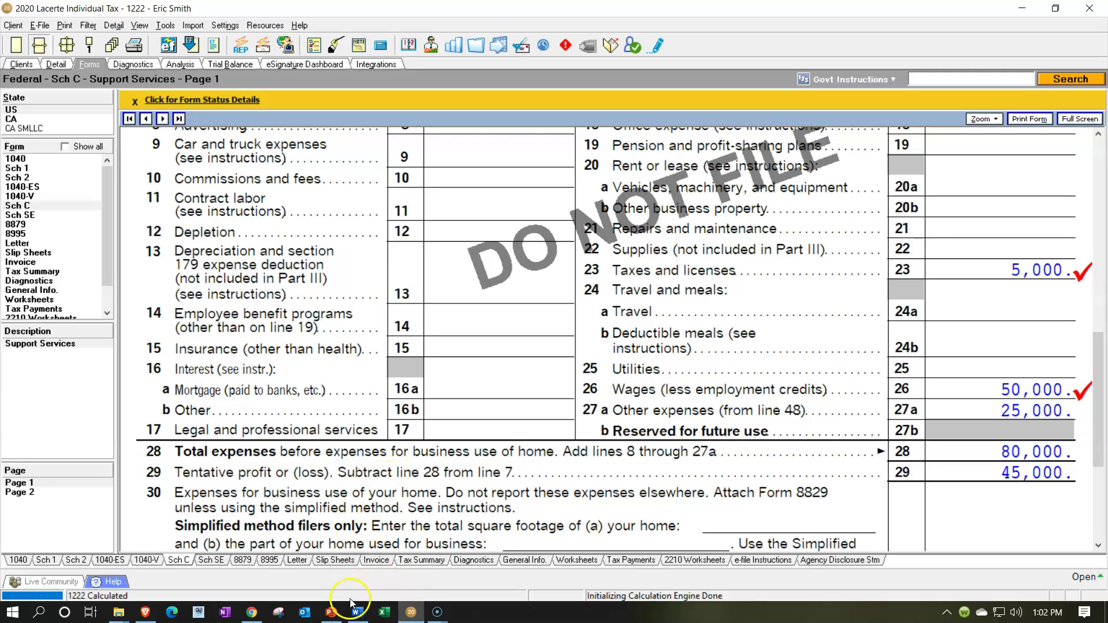
Step: Switch to Chrome and compare the tax withheld boxes of Form W-3 with the social security and Medicare lines of Form 941
{"action": "left_click", "coordinate": [252, 612]}
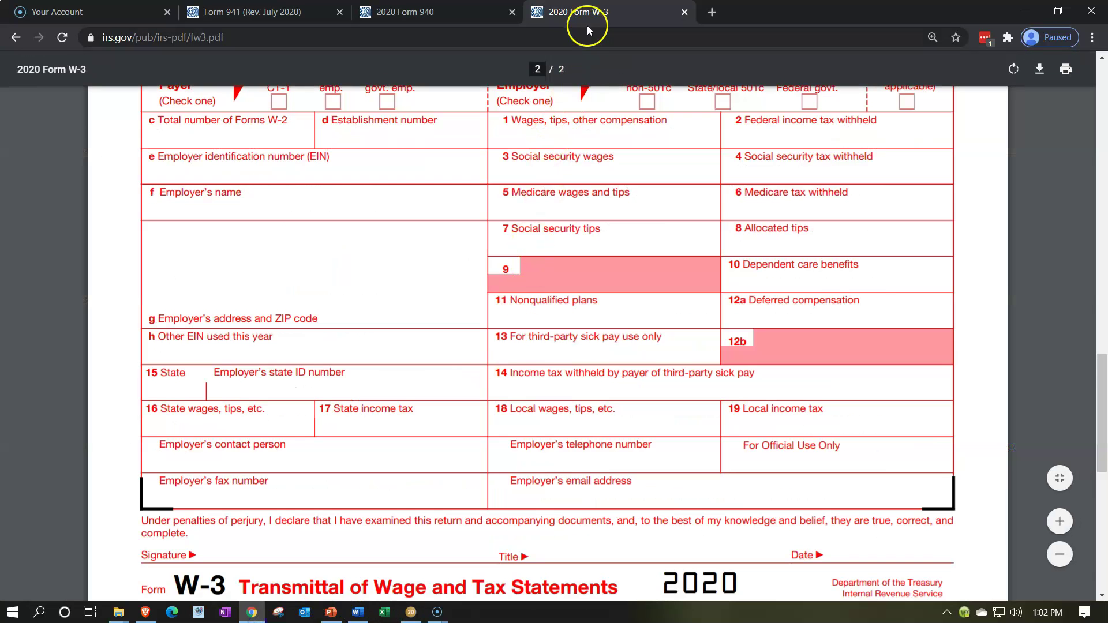
{"action": "scroll", "coordinate": [762, 230], "scroll_direction": "up", "scroll_amount": 1}
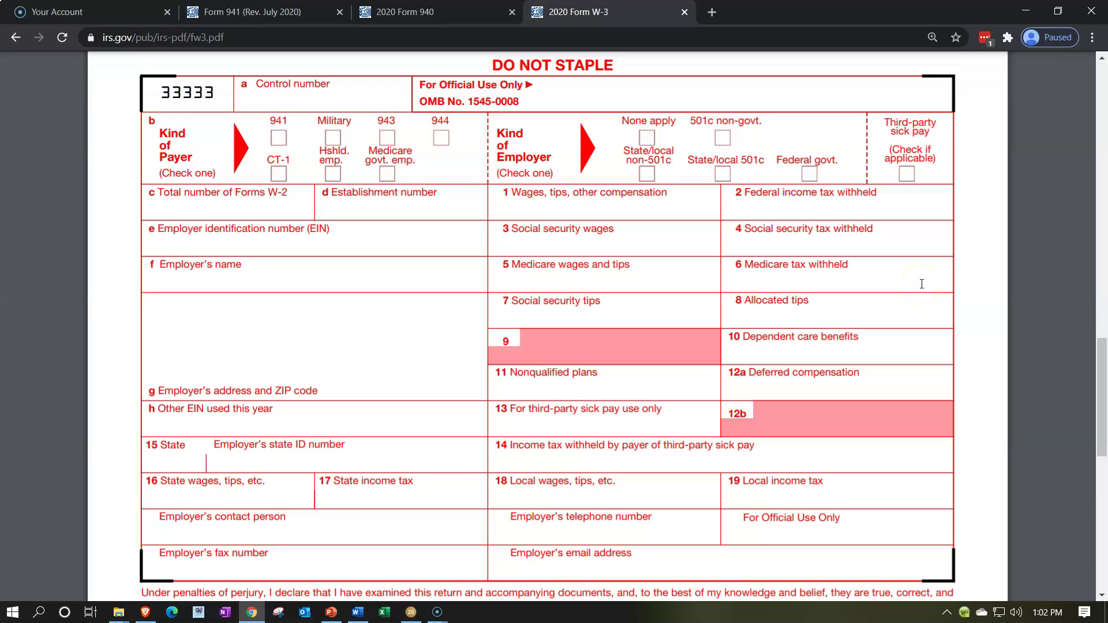
{"action": "left_click", "coordinate": [193, 14]}
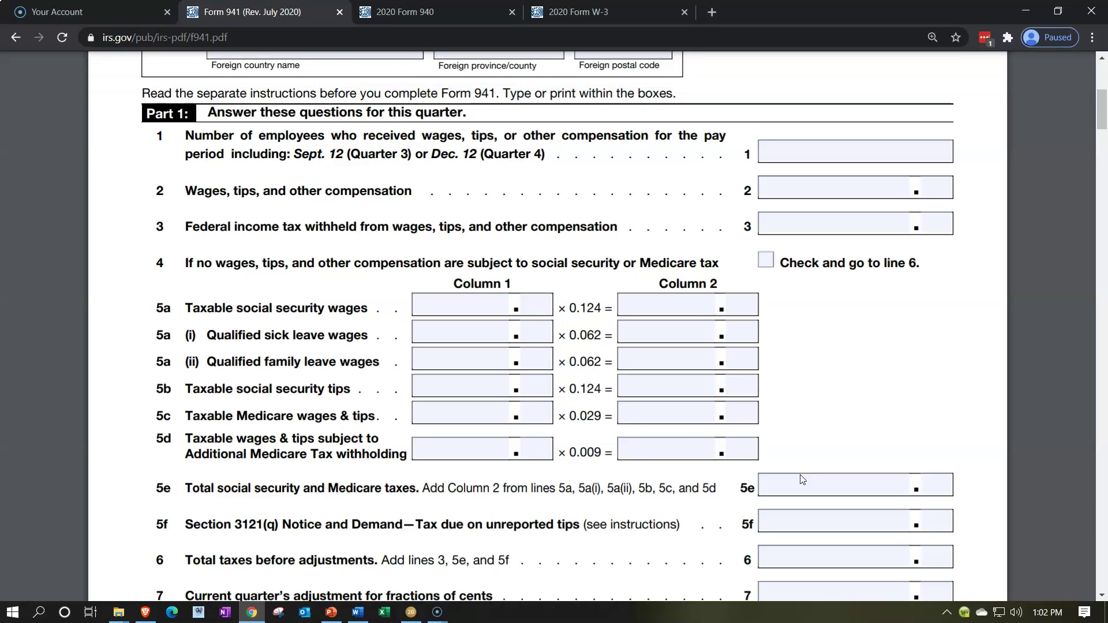
{"action": "key", "text": "ctrl+4"}
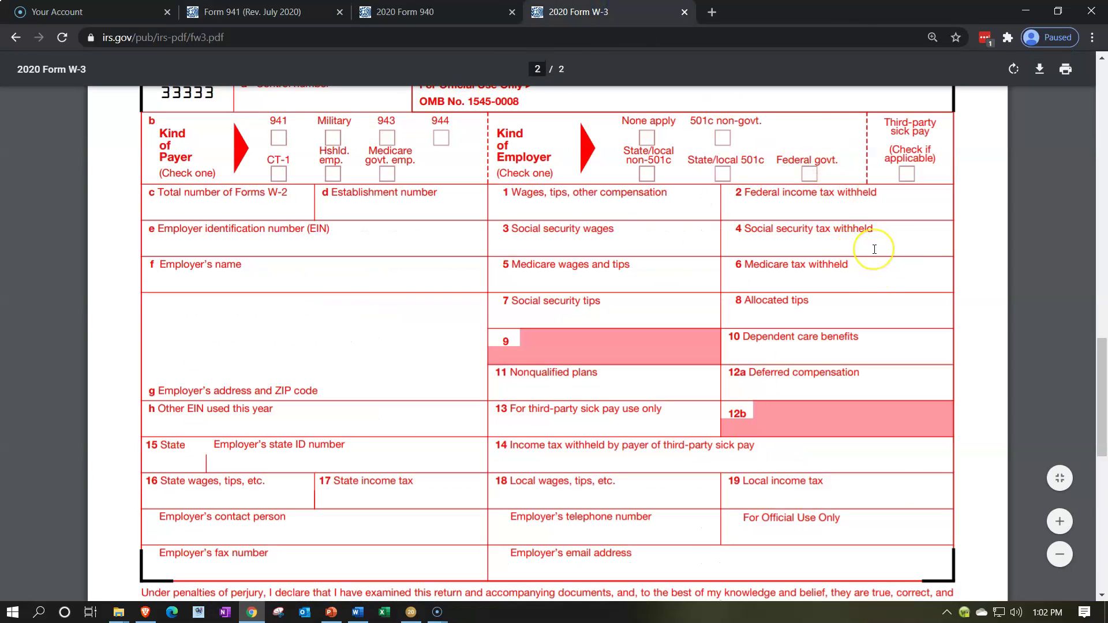
Step: View the 2020 Form 940, and switch to Lacerte to check the taxes and licenses line of Schedule C
{"action": "left_click", "coordinate": [469, 12]}
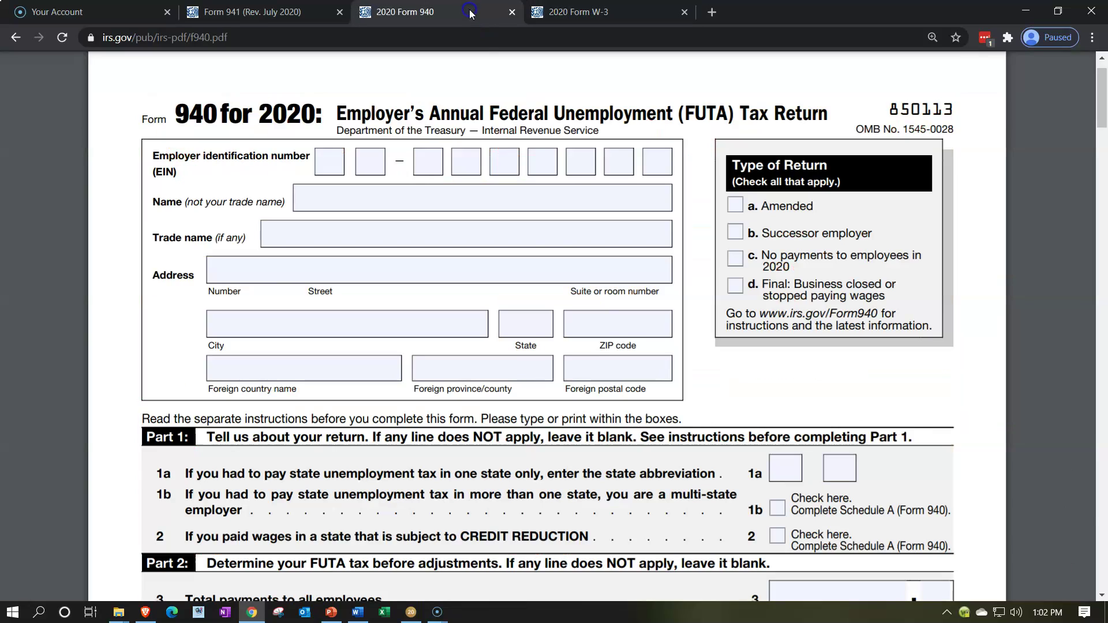
{"action": "left_click", "coordinate": [620, 352]}
{"action": "left_click", "coordinate": [411, 613]}
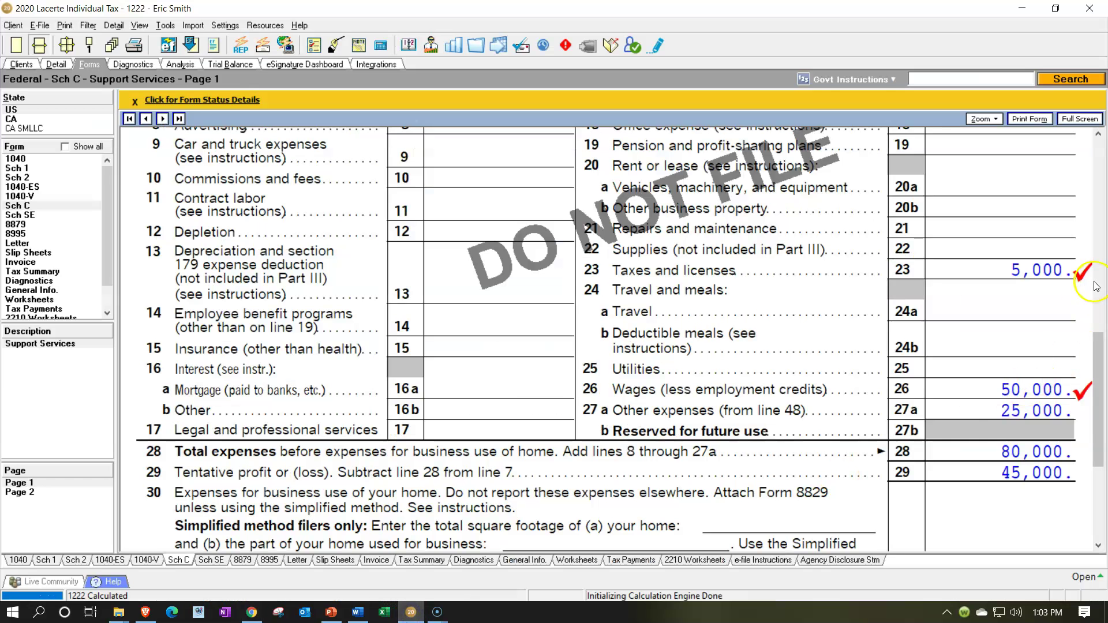